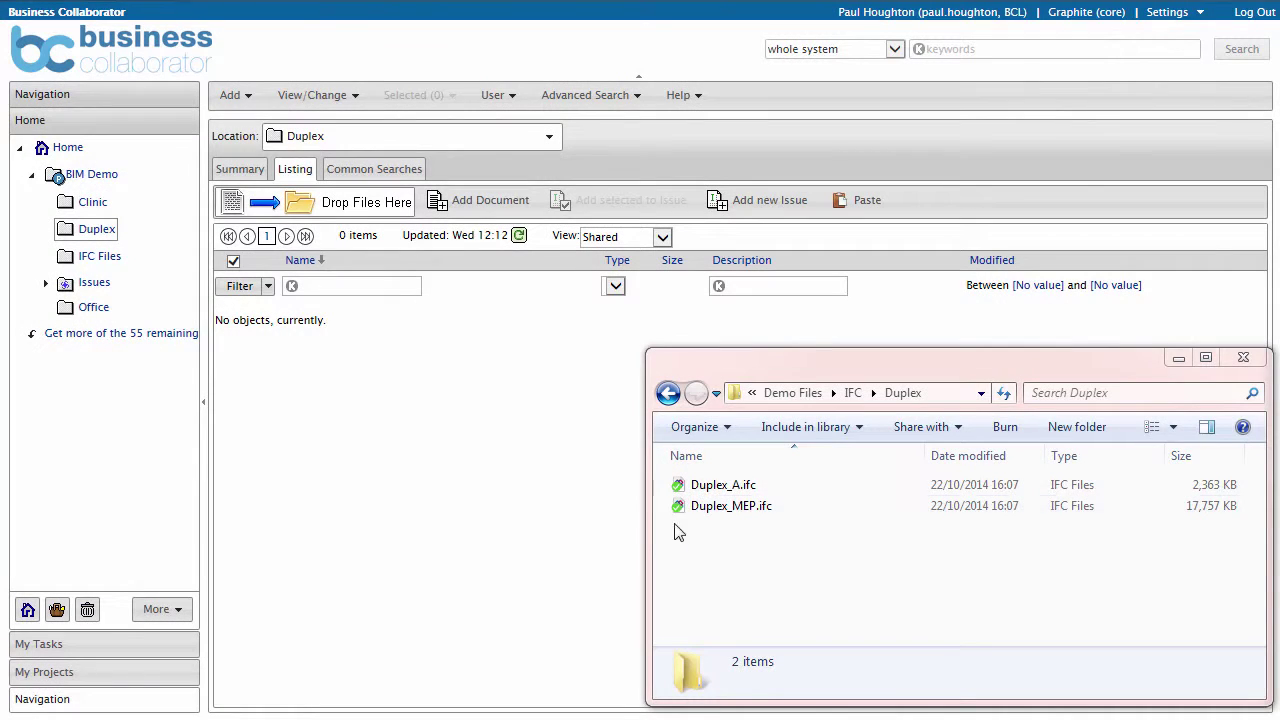
# Drag Duplex_A.ifc from Explorer into the Duplex folder's drop area to upload it.
pyautogui.click(703, 485)
pyautogui.moveTo(700, 487); pyautogui.dragTo(370, 206)
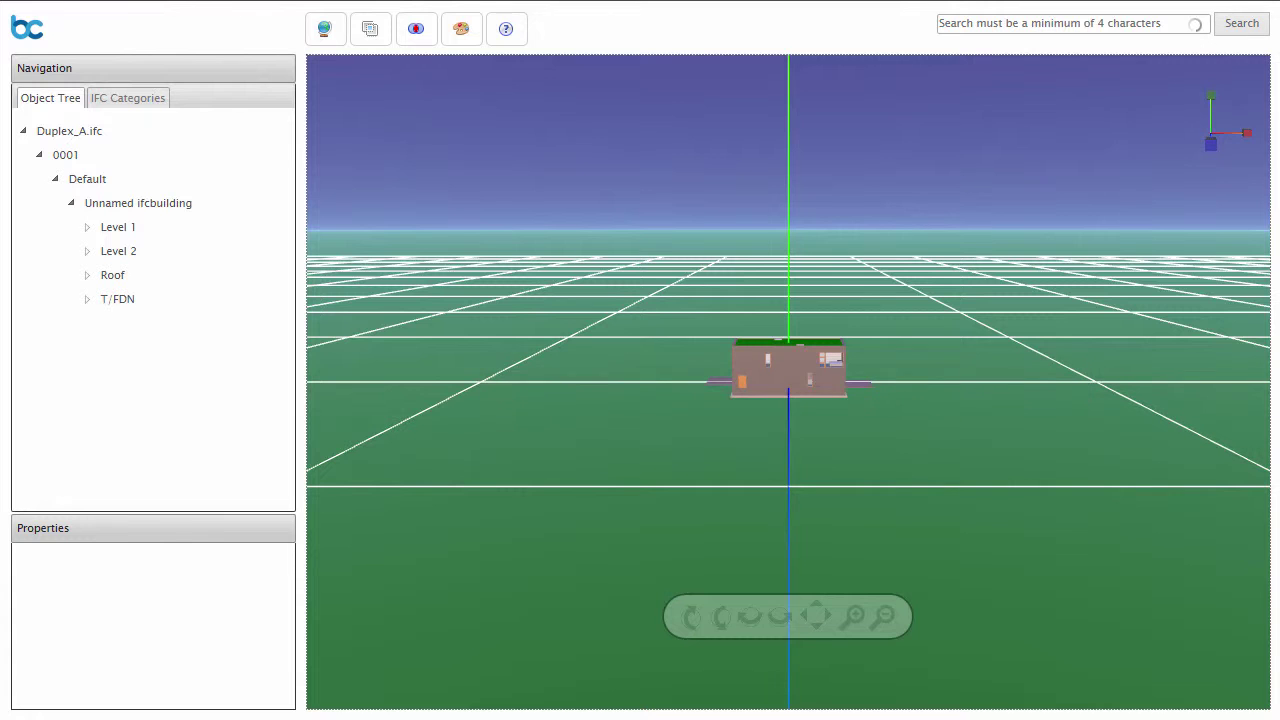
# Orbit and zoom to the Duplex roof, then select a skylight and the first M_Skylight.
pyautogui.moveTo(909, 375); pyautogui.dragTo(954, 431)
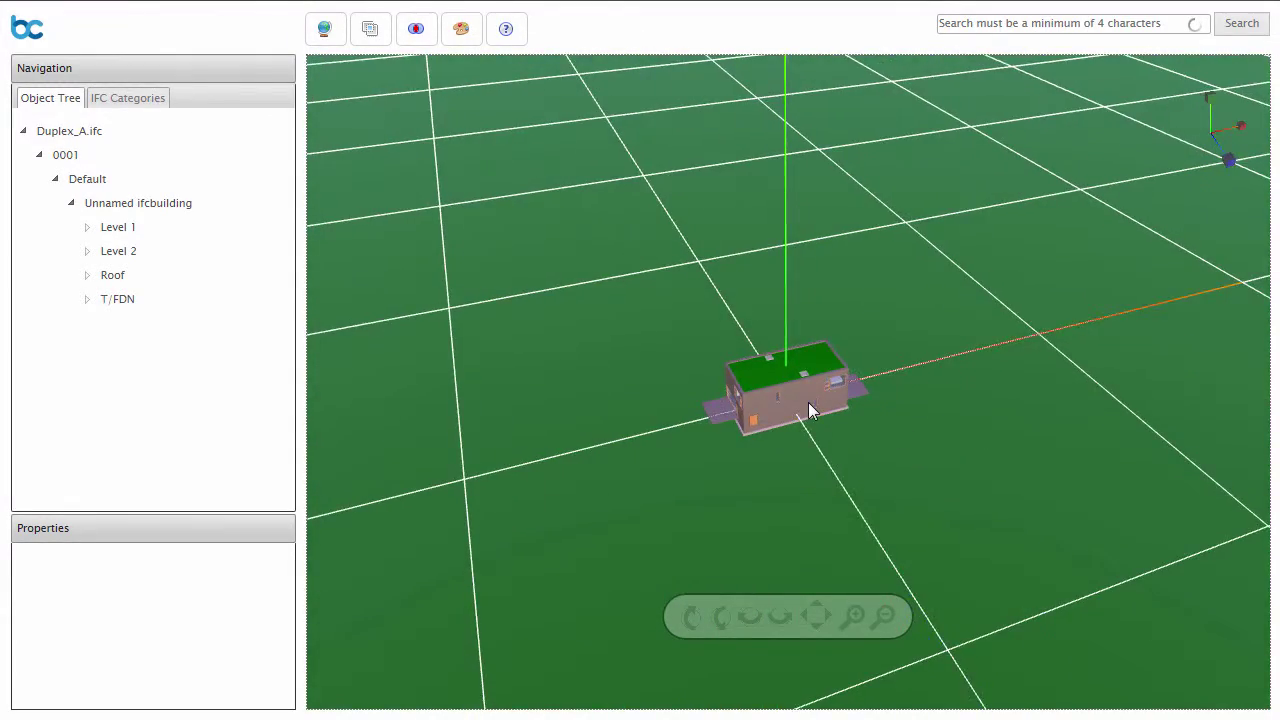
pyautogui.scroll(8, 810, 410)
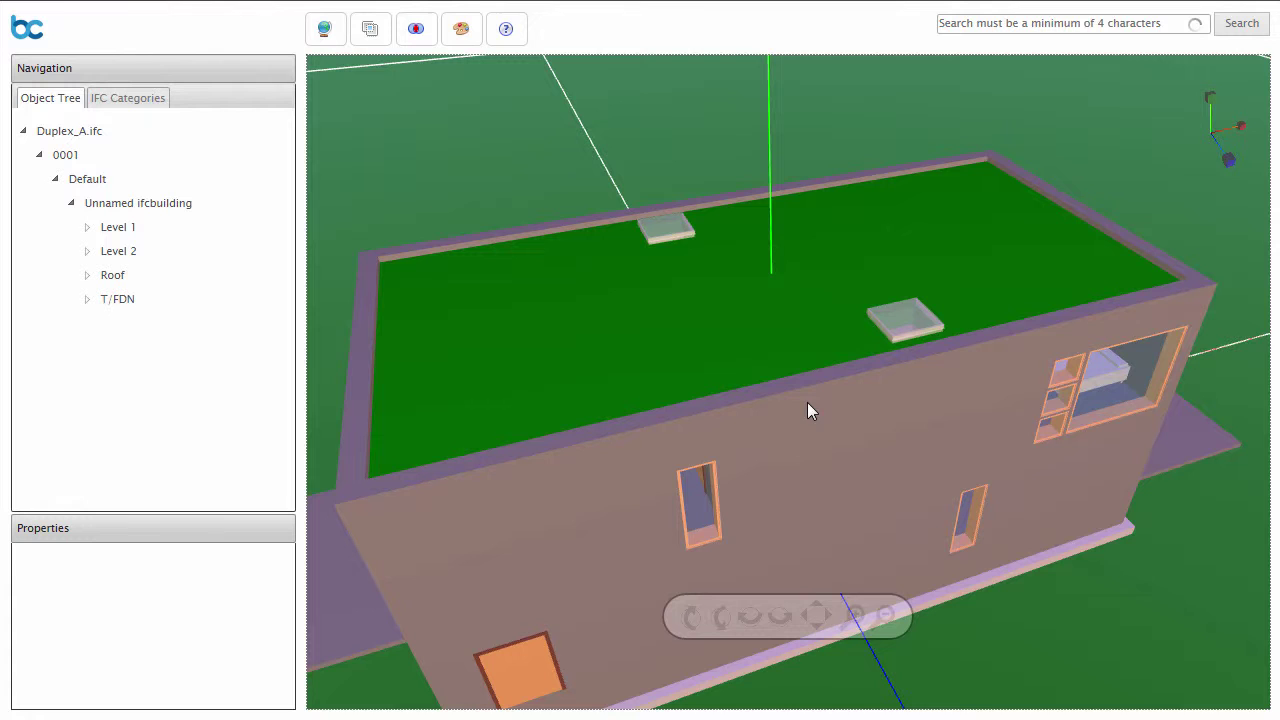
pyautogui.click(895, 330)
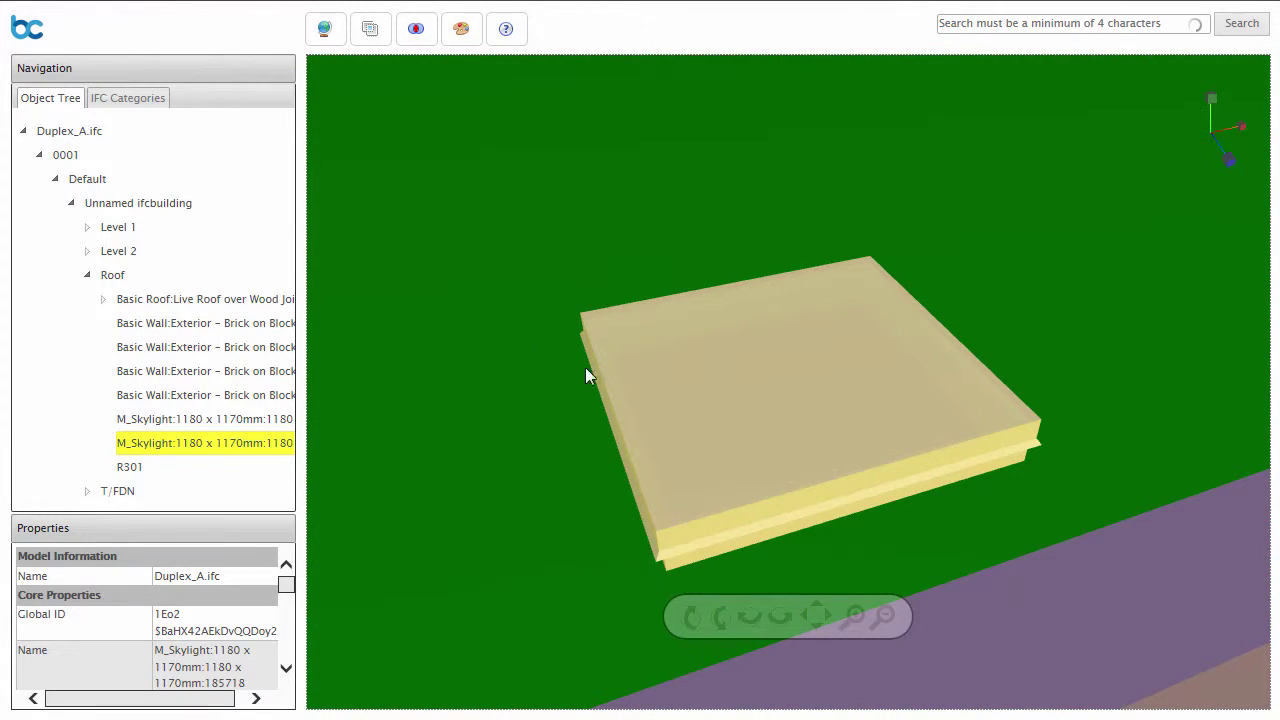
pyautogui.click(147, 421)
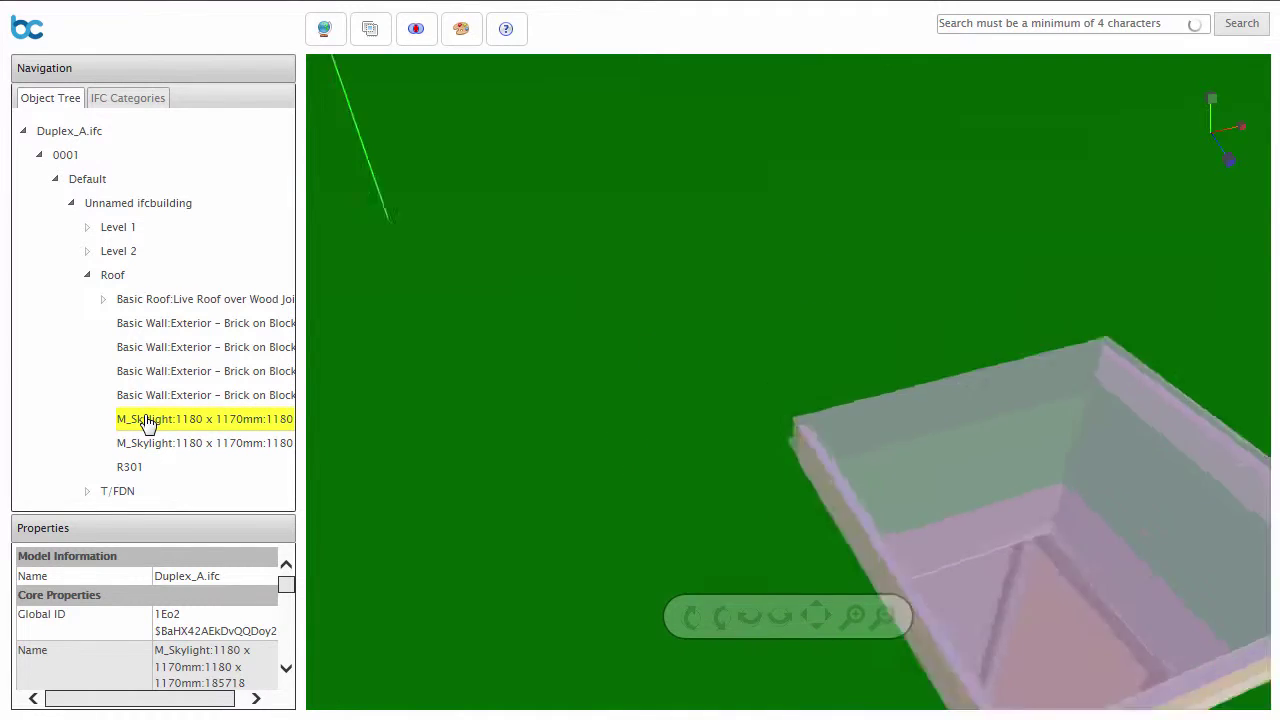
# Inspect the fourth, third and second exterior brick walls listed under Roof.
pyautogui.click(150, 398)
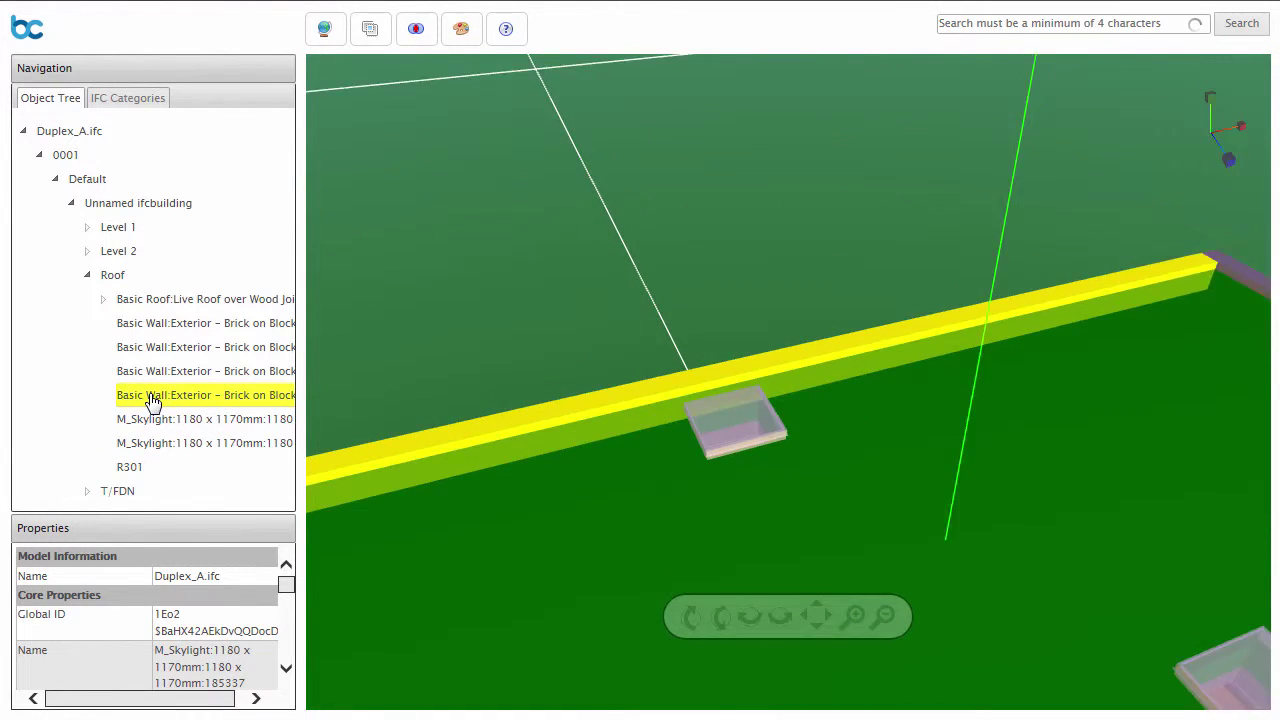
pyautogui.click(155, 372)
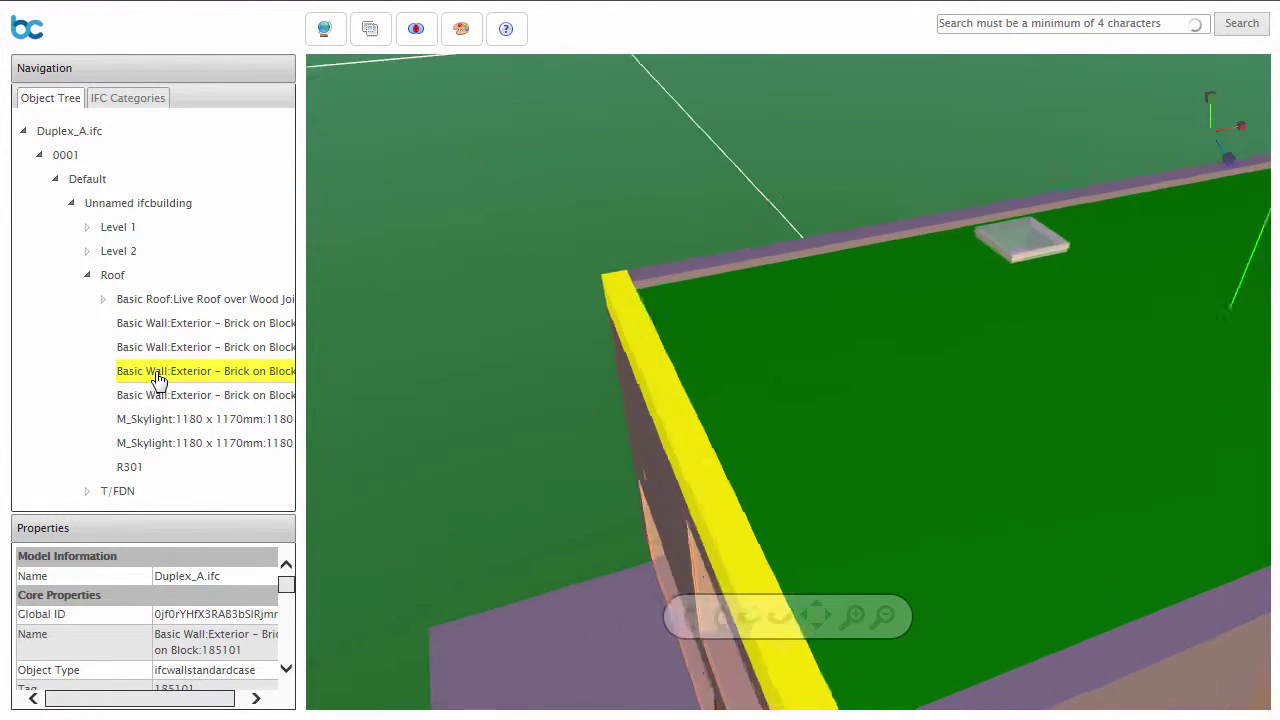
pyautogui.click(162, 350)
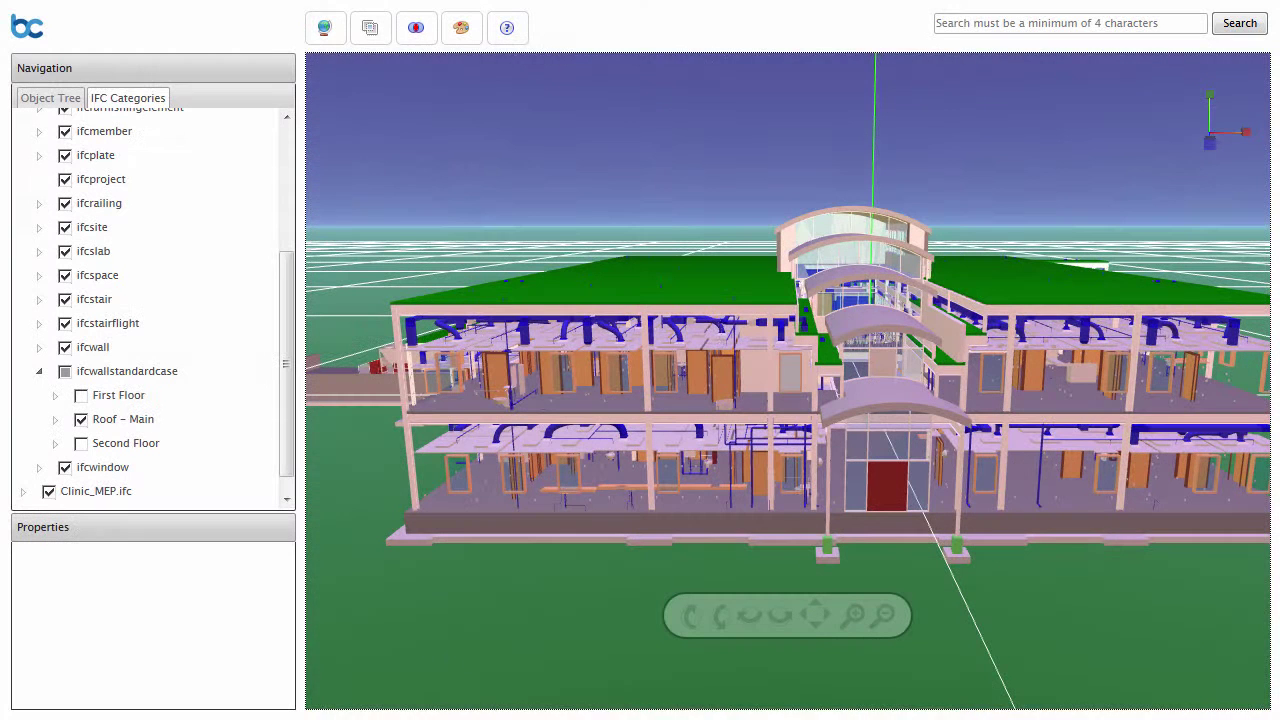
# Orbit to the Clinic entrance, select the curved standing-seam roof and review its properties.
pyautogui.moveTo(452, 348); pyautogui.dragTo(893, 319)
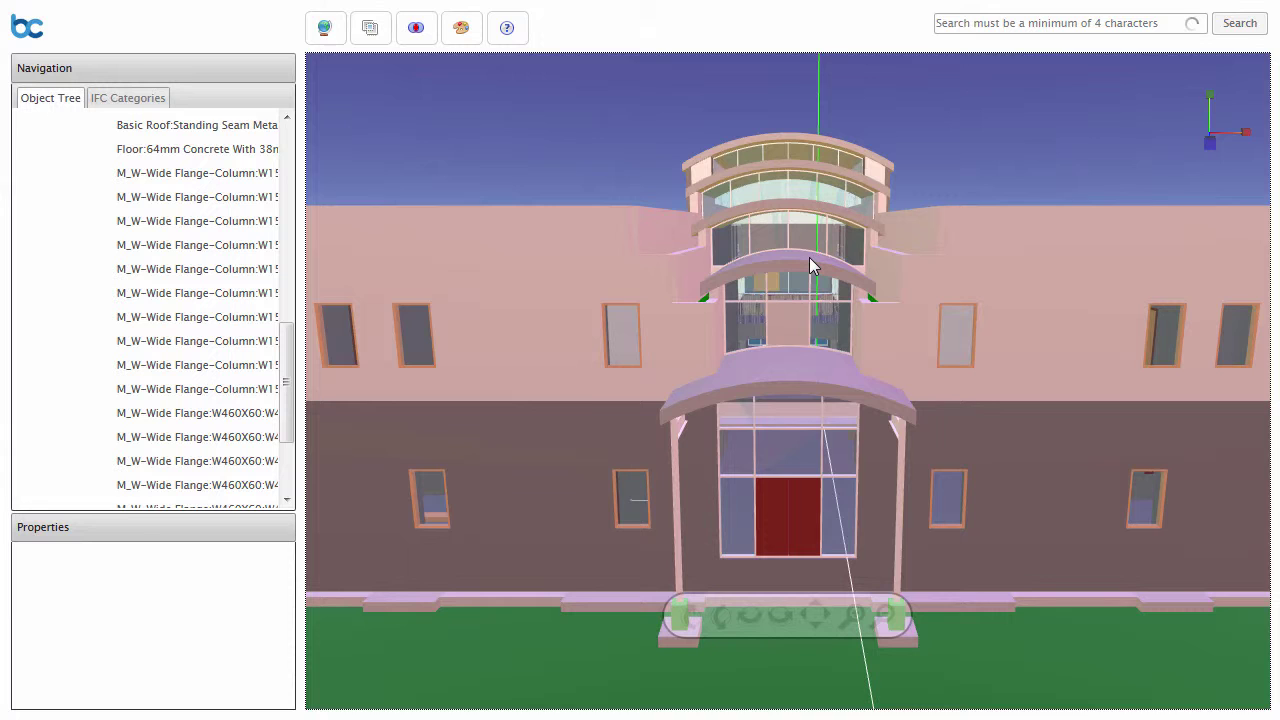
pyautogui.click(809, 257)
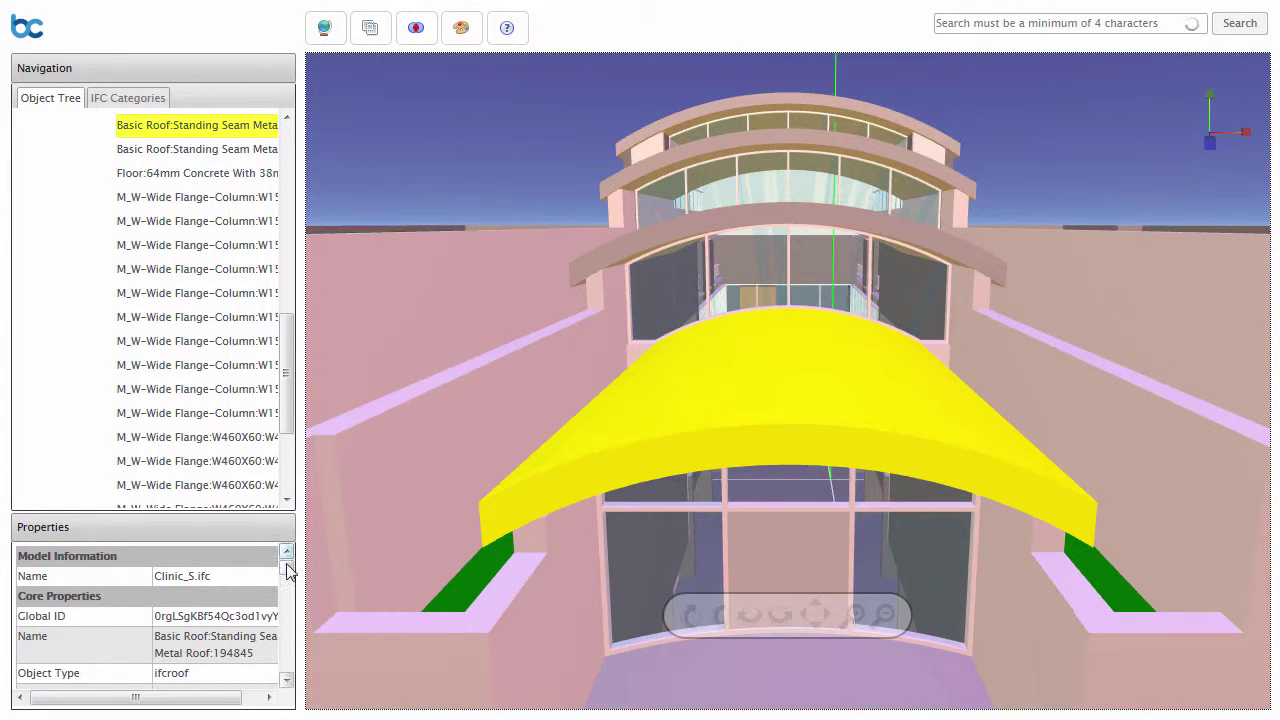
pyautogui.moveTo(287, 570)
pyautogui.mouseDown()
pyautogui.moveTo(289, 584)
pyautogui.moveTo(296, 568)
pyautogui.mouseUp()
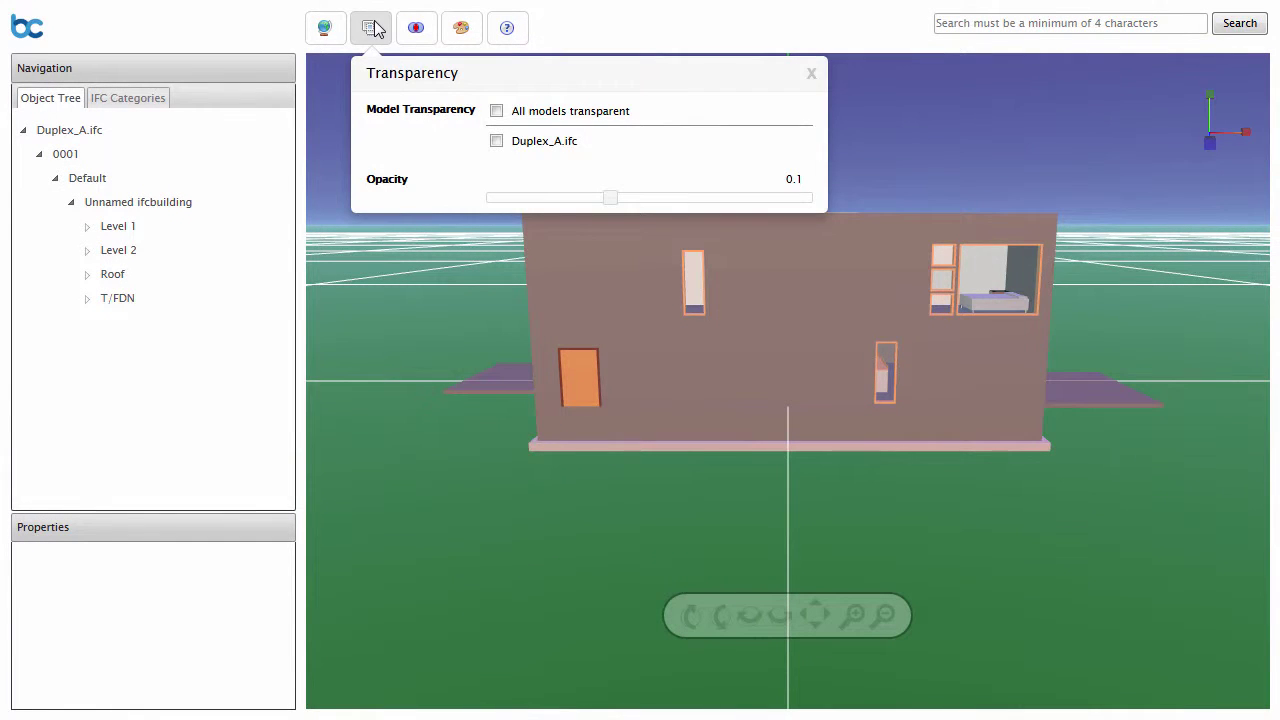
# Tick All models transparent and raise the opacity to 0.2.
pyautogui.click(496, 141)
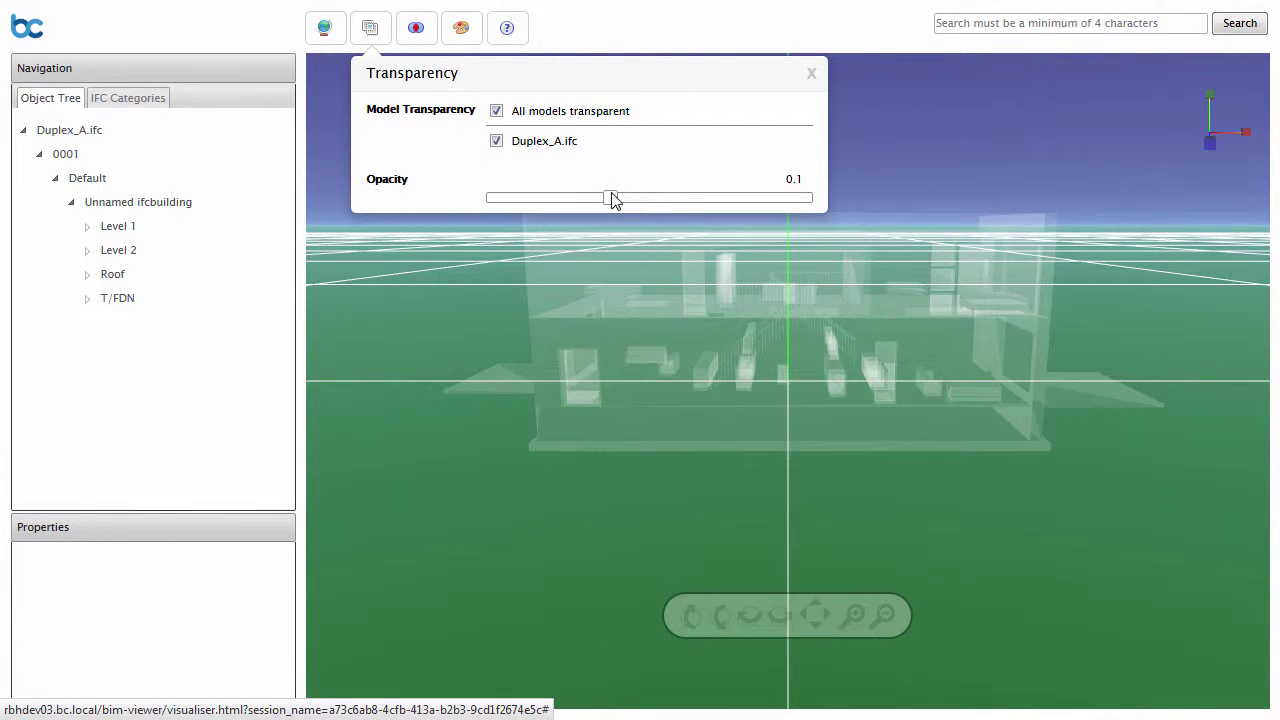
pyautogui.moveTo(613, 199); pyautogui.dragTo(748, 203)
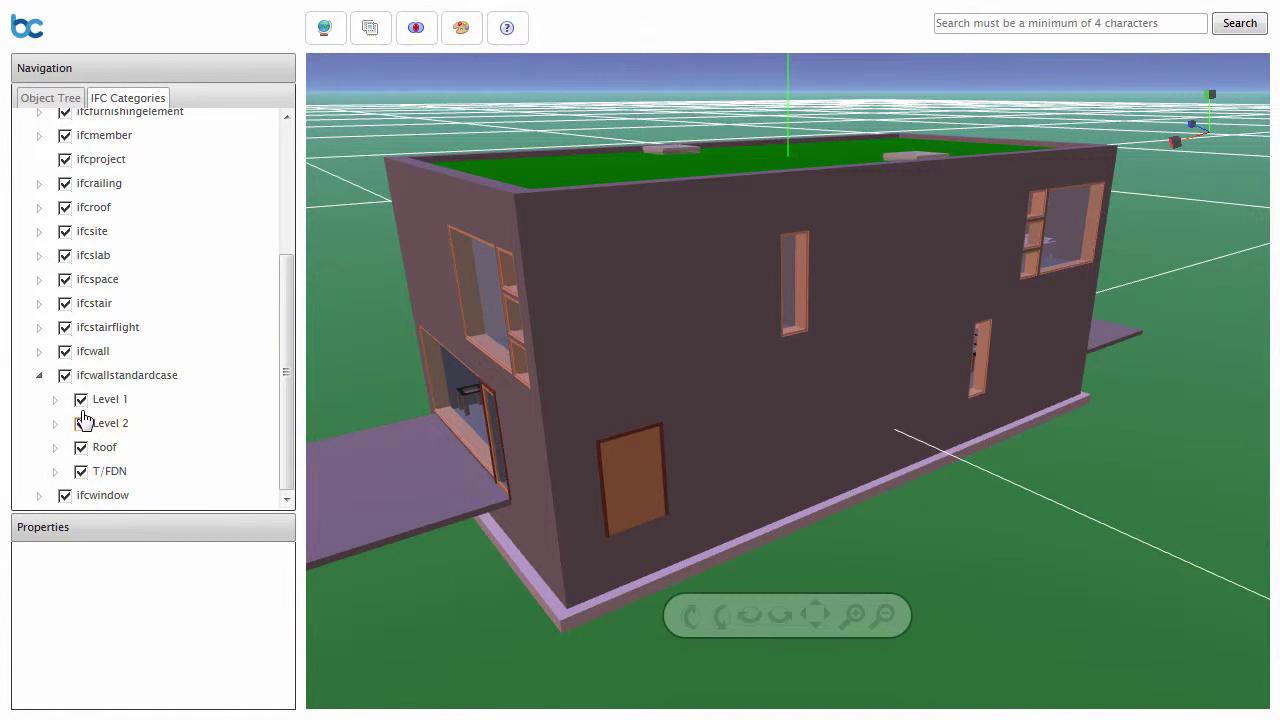
# Hide the Level 2 and Level 1 standard walls and orbit to view the interior from the side.
pyautogui.click(81, 424)
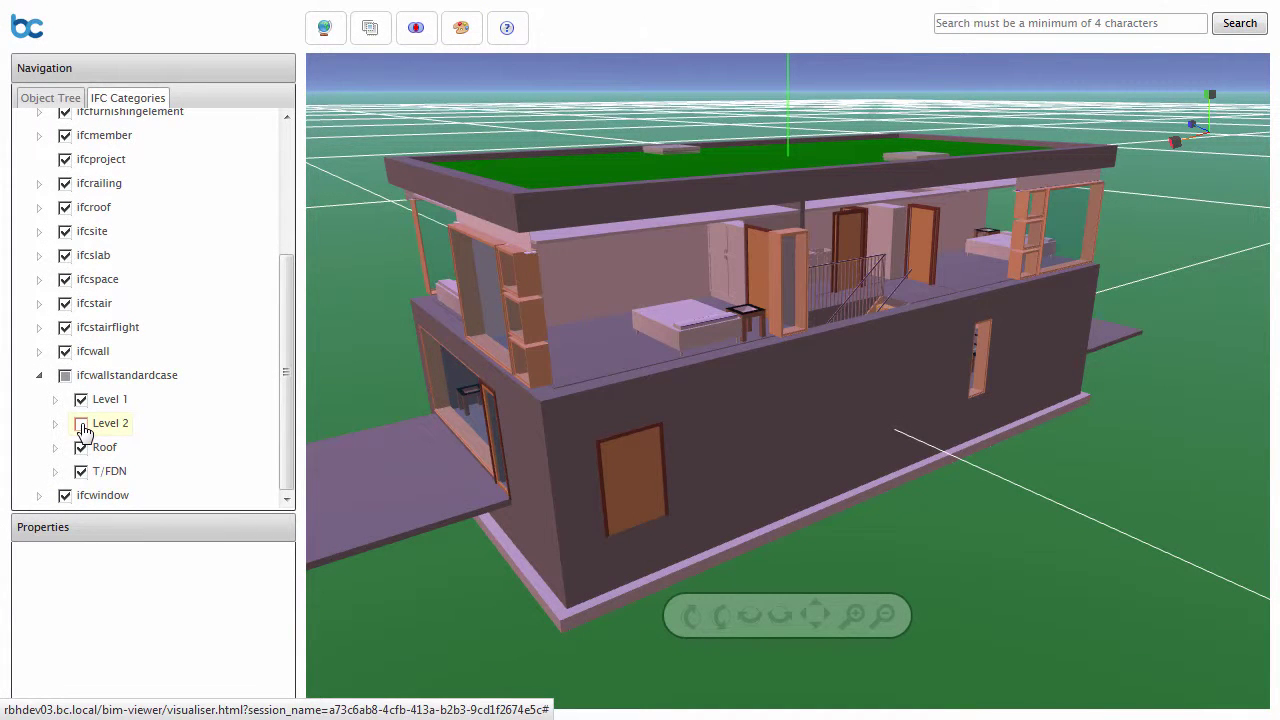
pyautogui.click(81, 402)
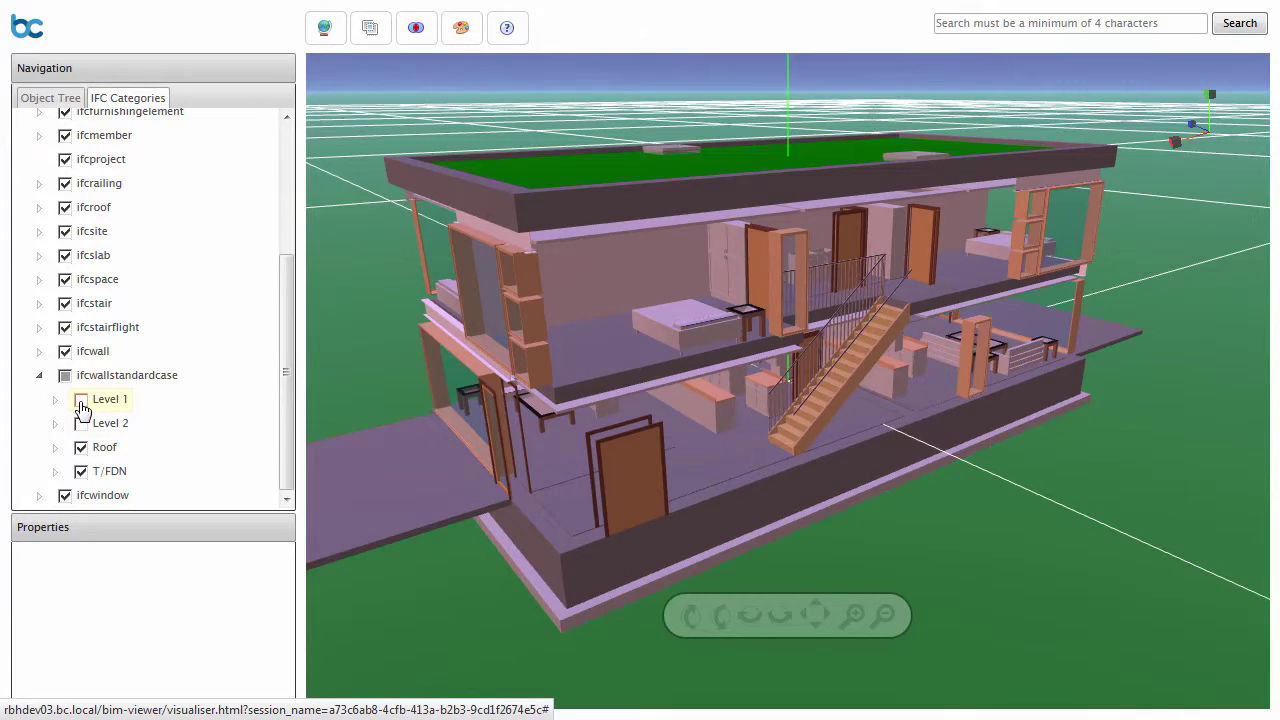
pyautogui.moveTo(1082, 361); pyautogui.dragTo(644, 351)
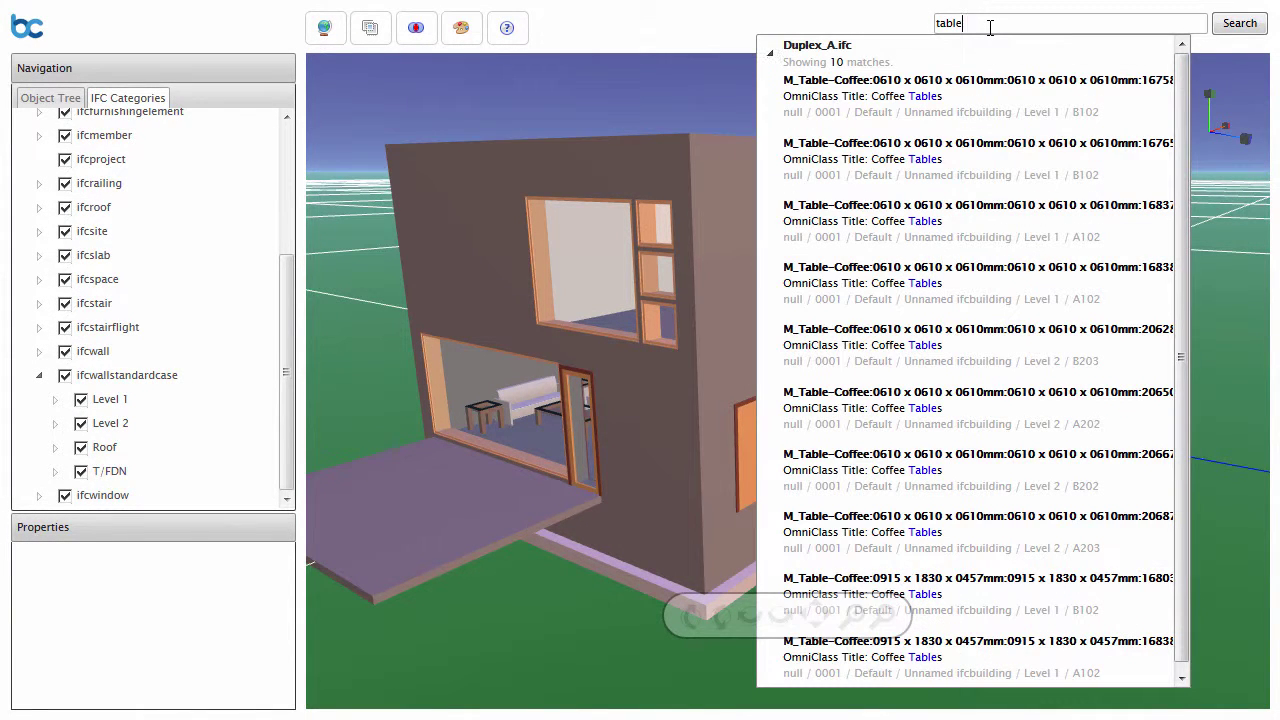
# Fly to the first M_Table-Coffee match from the table search.
pyautogui.click(963, 100)
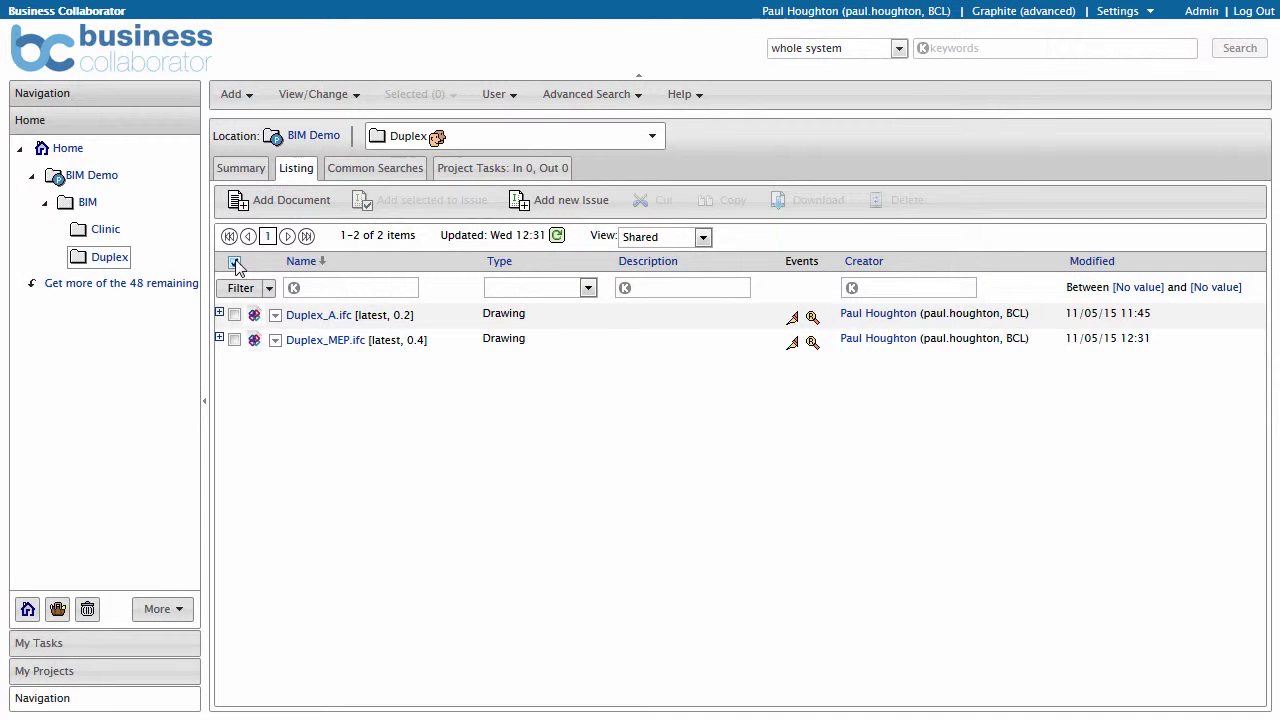
# Select Duplex_A.ifc and Duplex_MEP.ifc and view them together in the BIM Viewer.
pyautogui.click(235, 263)
pyautogui.click(398, 97)
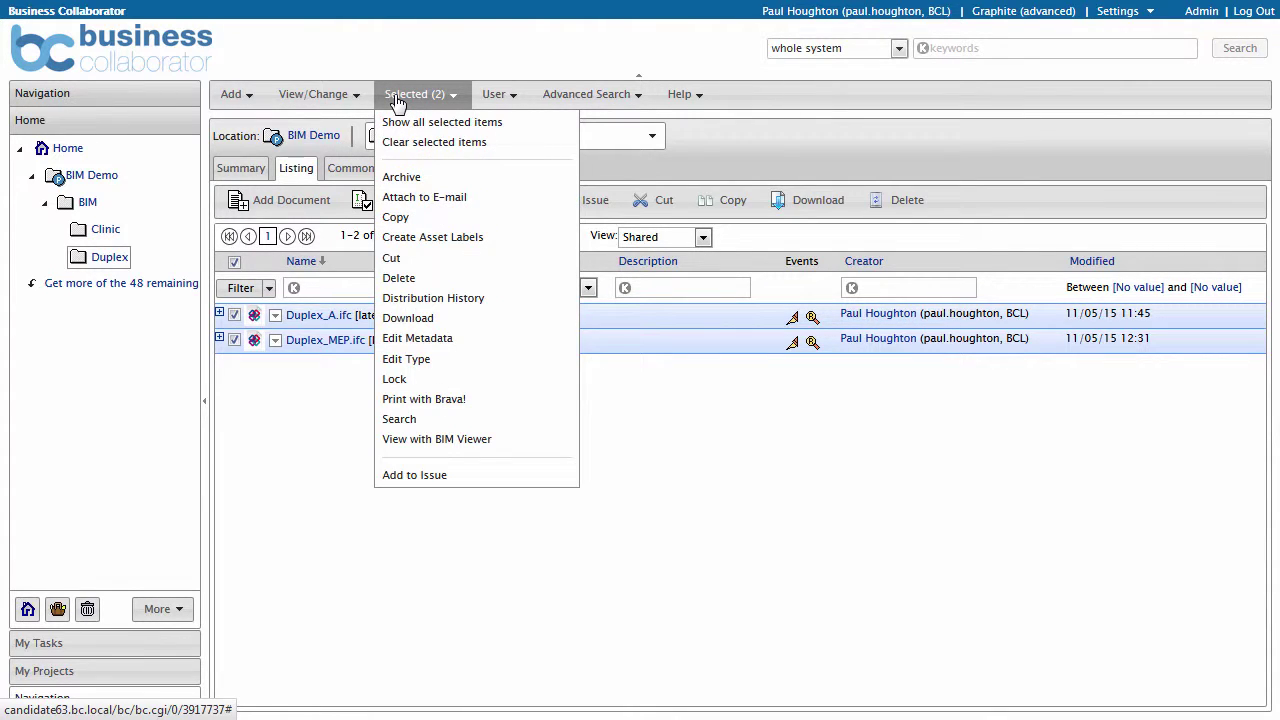
pyautogui.click(515, 444)
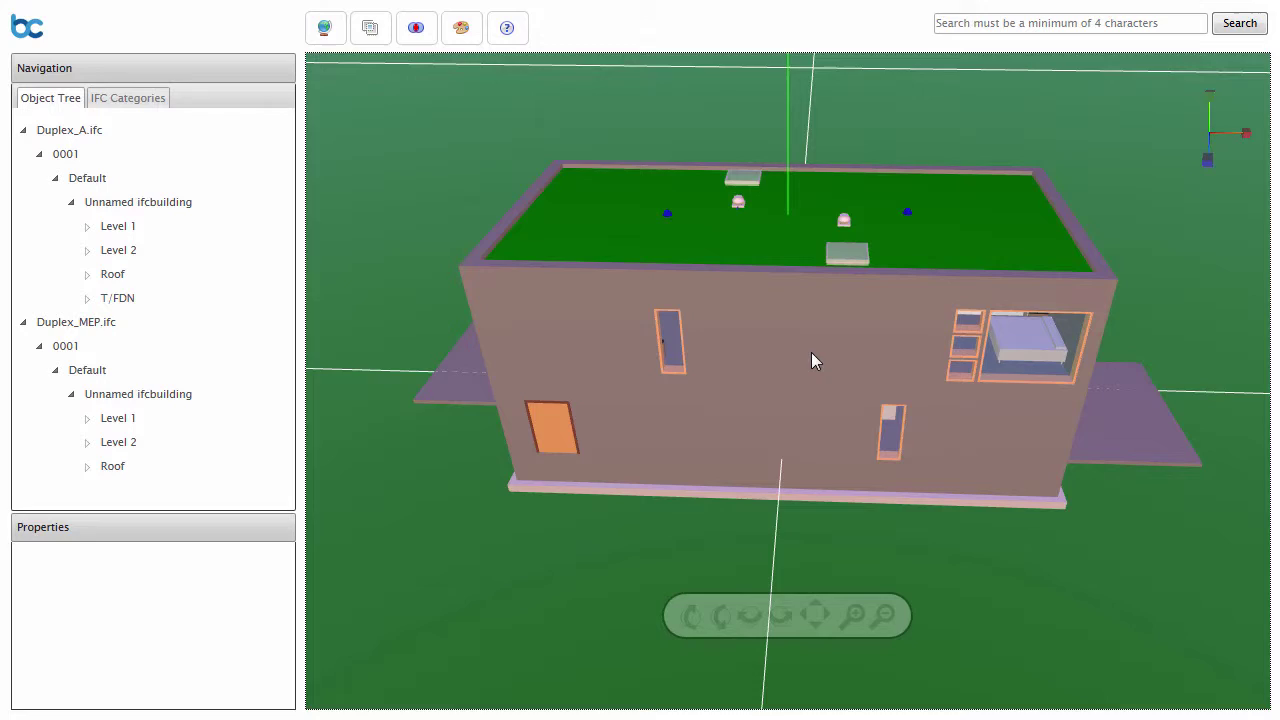
pyautogui.moveTo(571, 364); pyautogui.dragTo(640, 372)
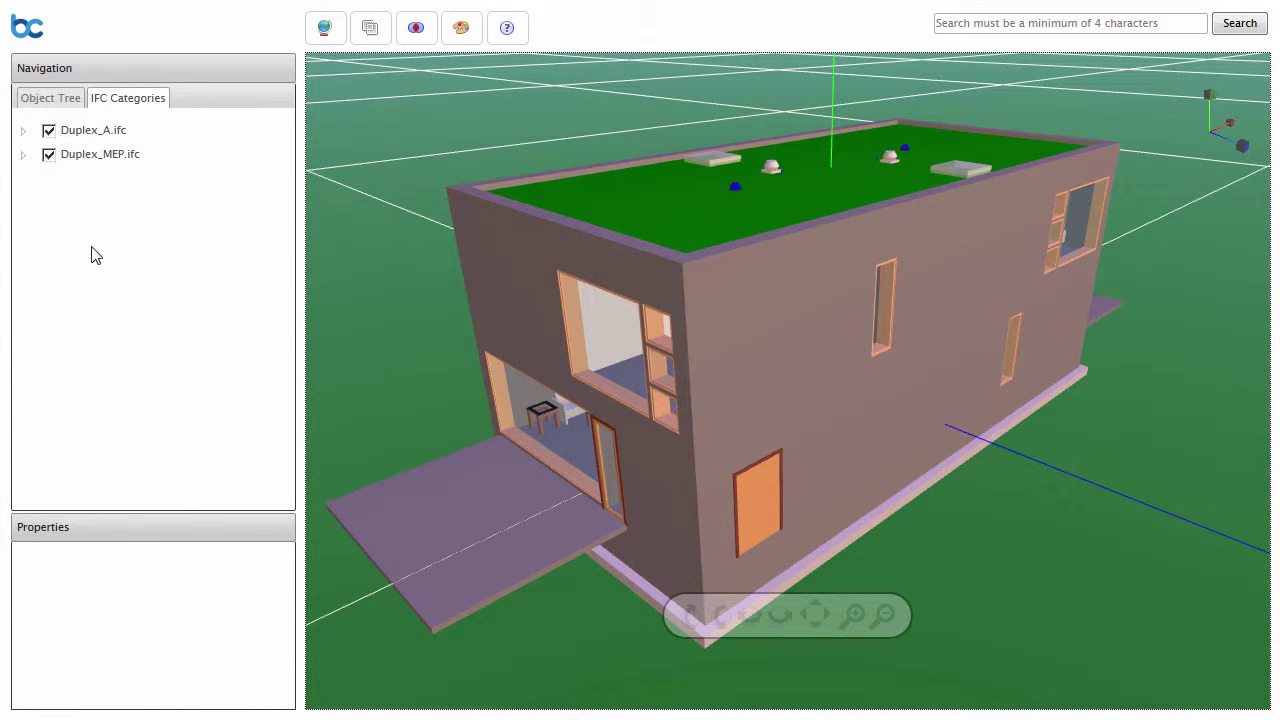
pyautogui.click(50, 133)
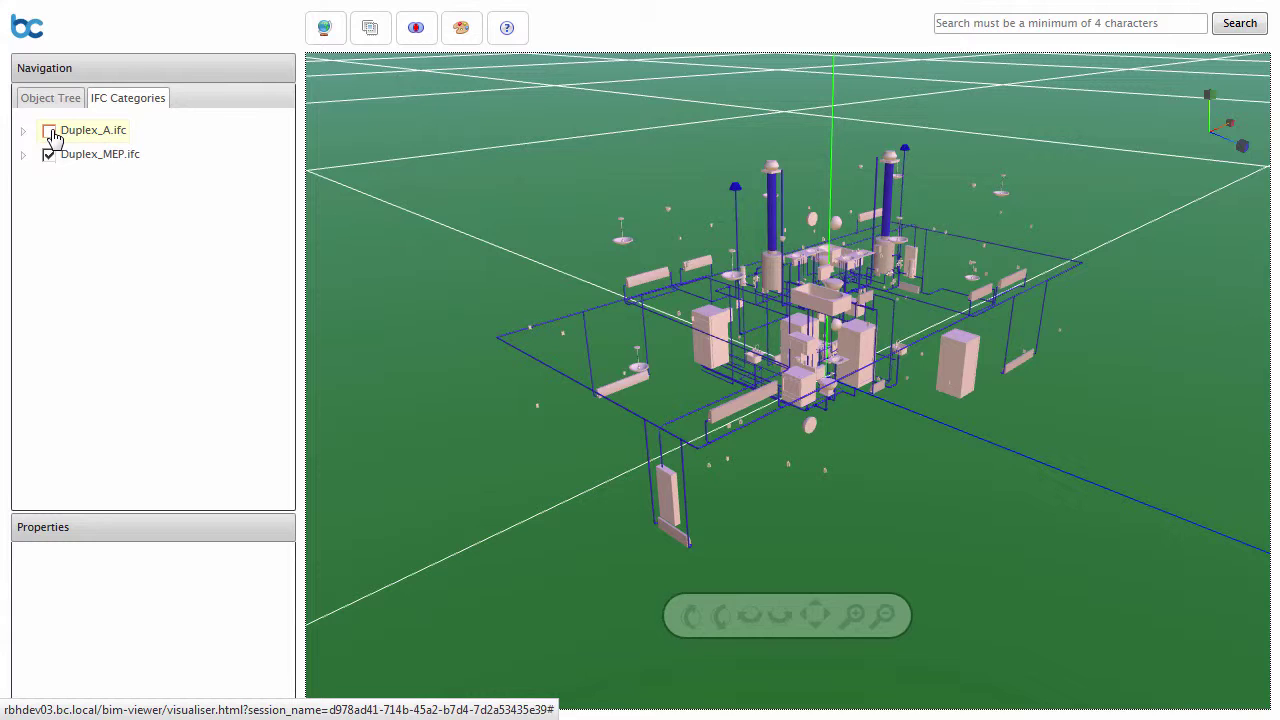
pyautogui.click(50, 133)
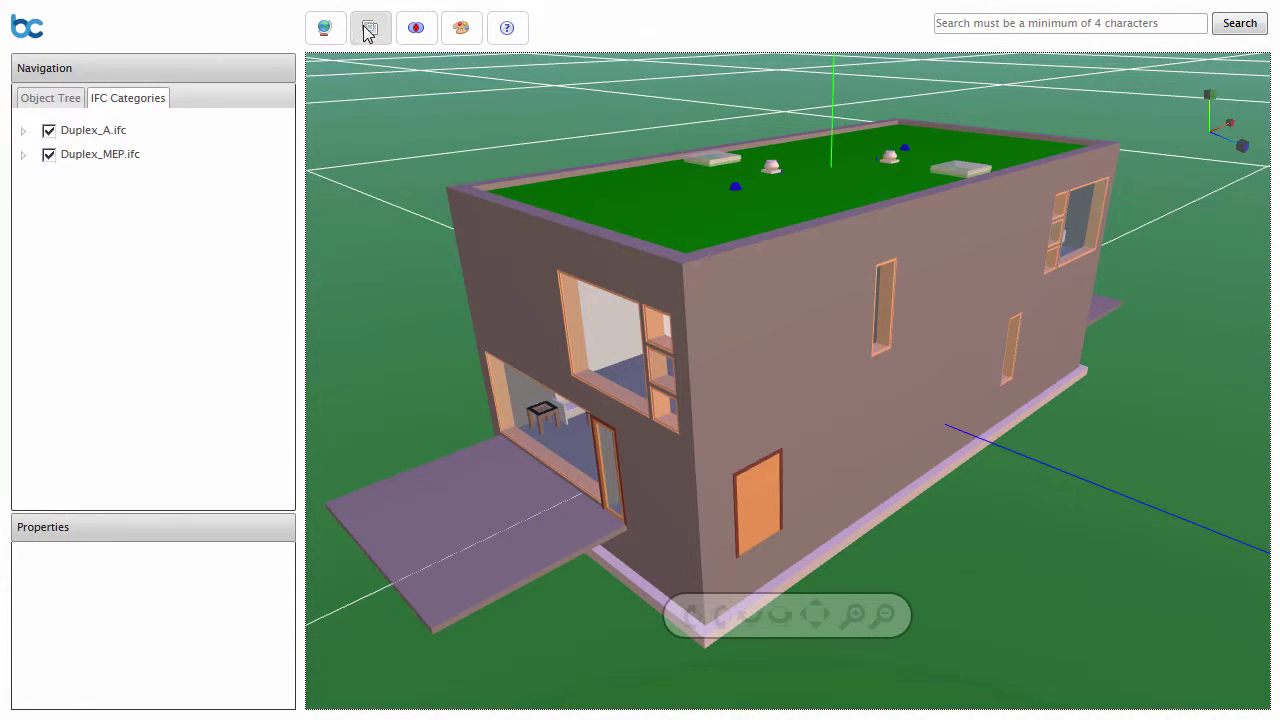
# Make Duplex_A.ifc transparent at about 0.12 opacity and orbit to a top-down view of the services.
pyautogui.click(369, 29)
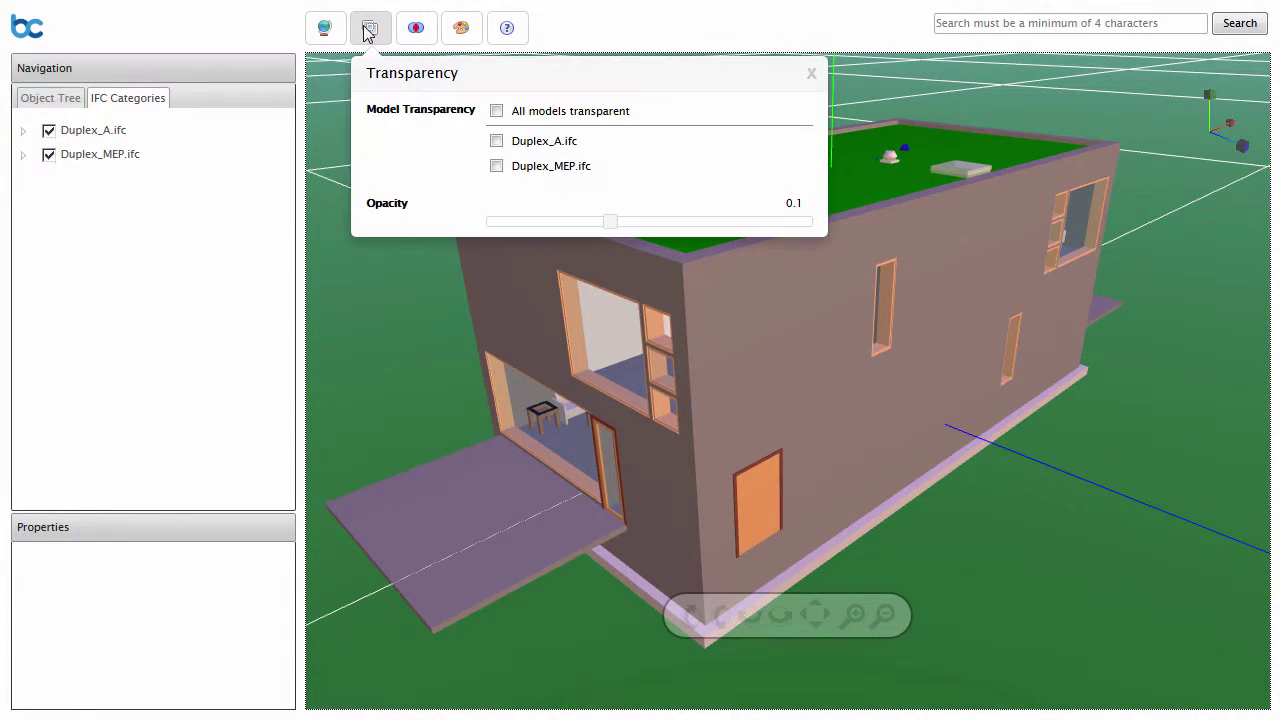
pyautogui.click(497, 141)
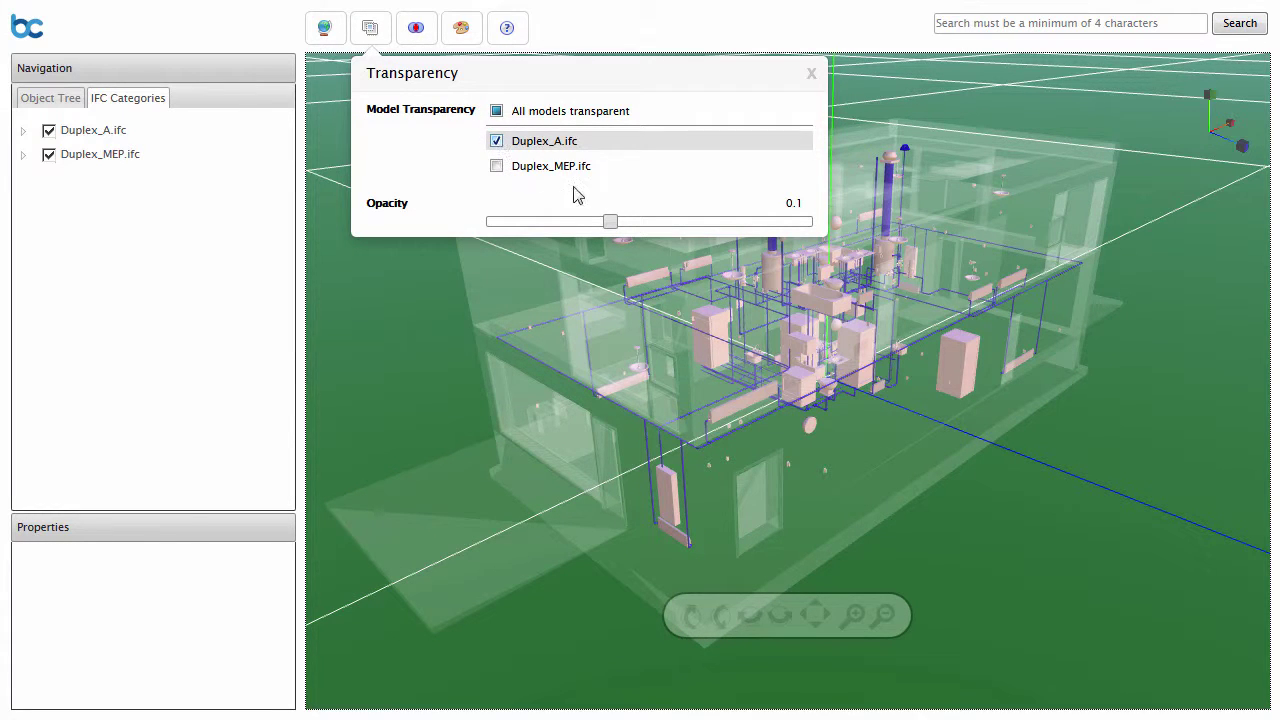
pyautogui.moveTo(610, 221); pyautogui.dragTo(691, 221)
pyautogui.click(1010, 288)
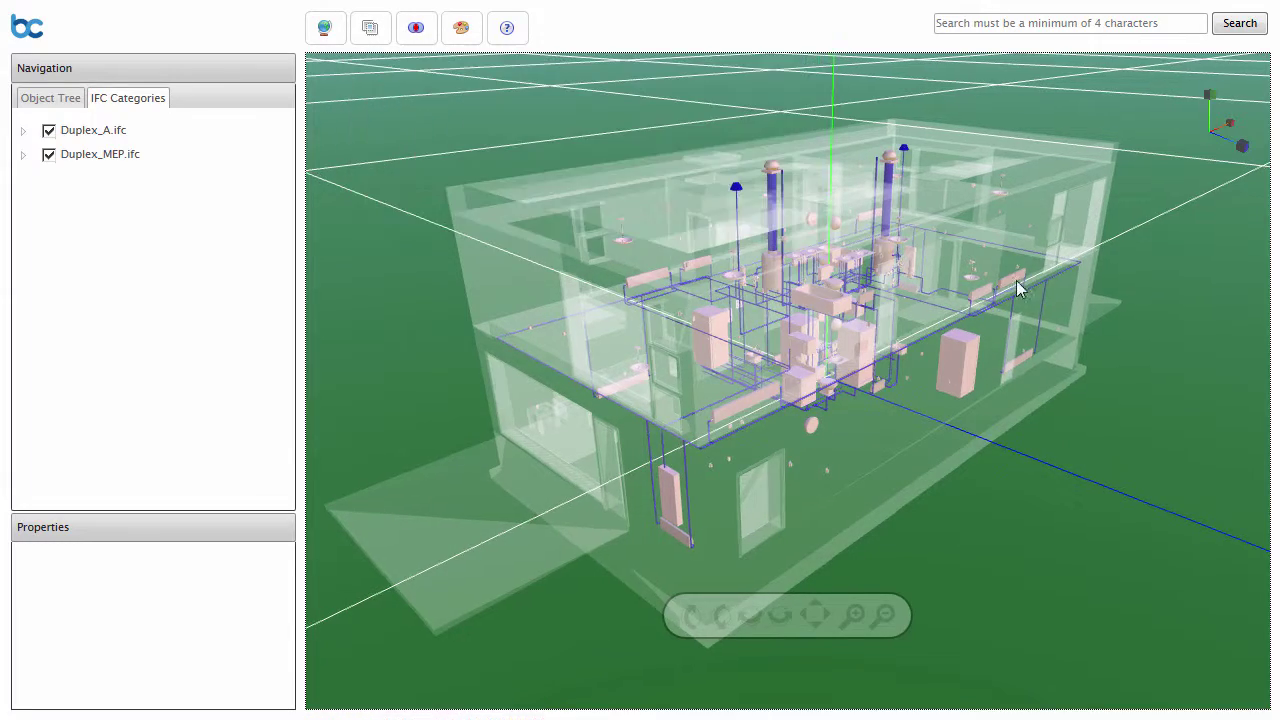
pyautogui.moveTo(1072, 284); pyautogui.dragTo(934, 290)
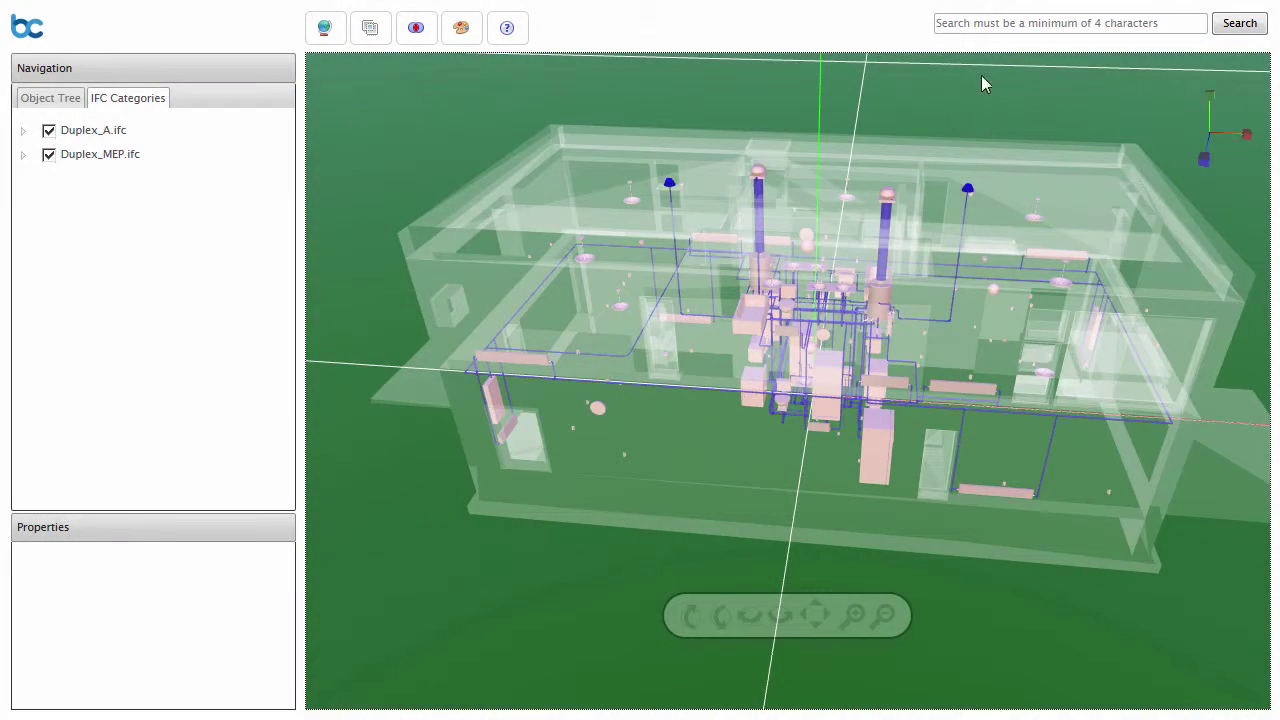
# Search the models for 'boiler' and go to the first Hot Water Boiler result.
pyautogui.click(983, 25)
pyautogui.write('boiler')
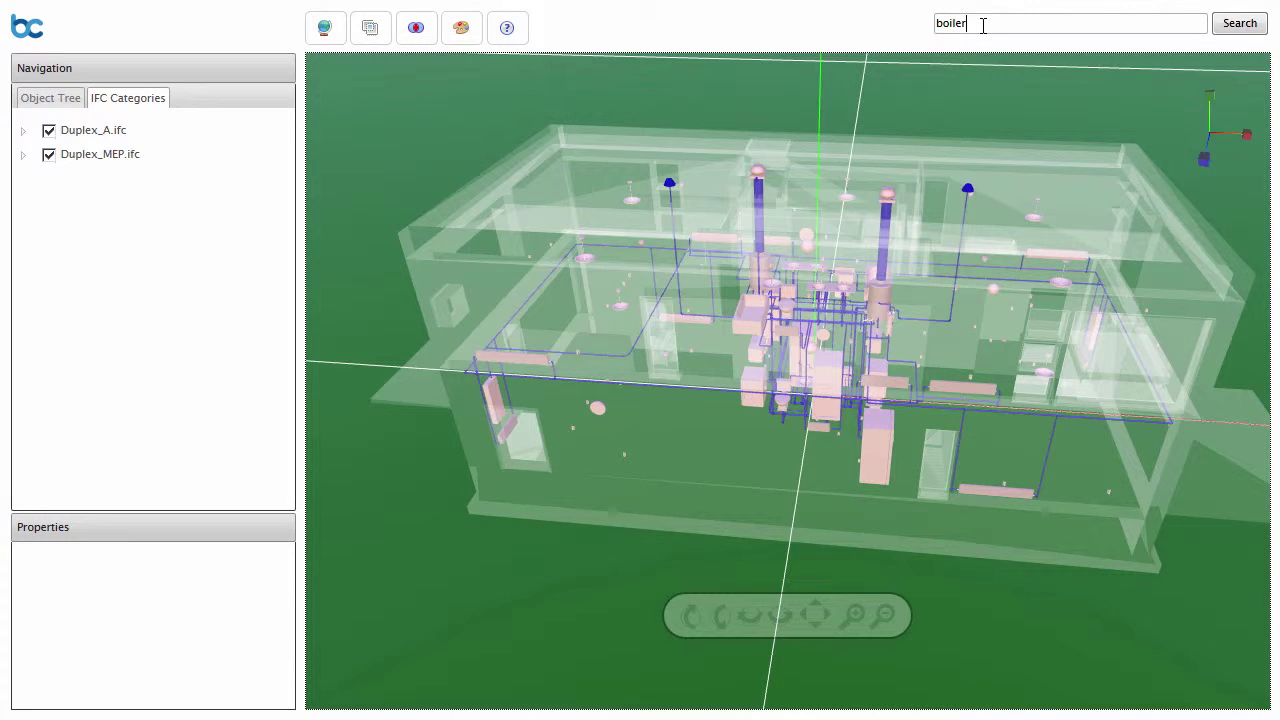
pyautogui.press('Return')
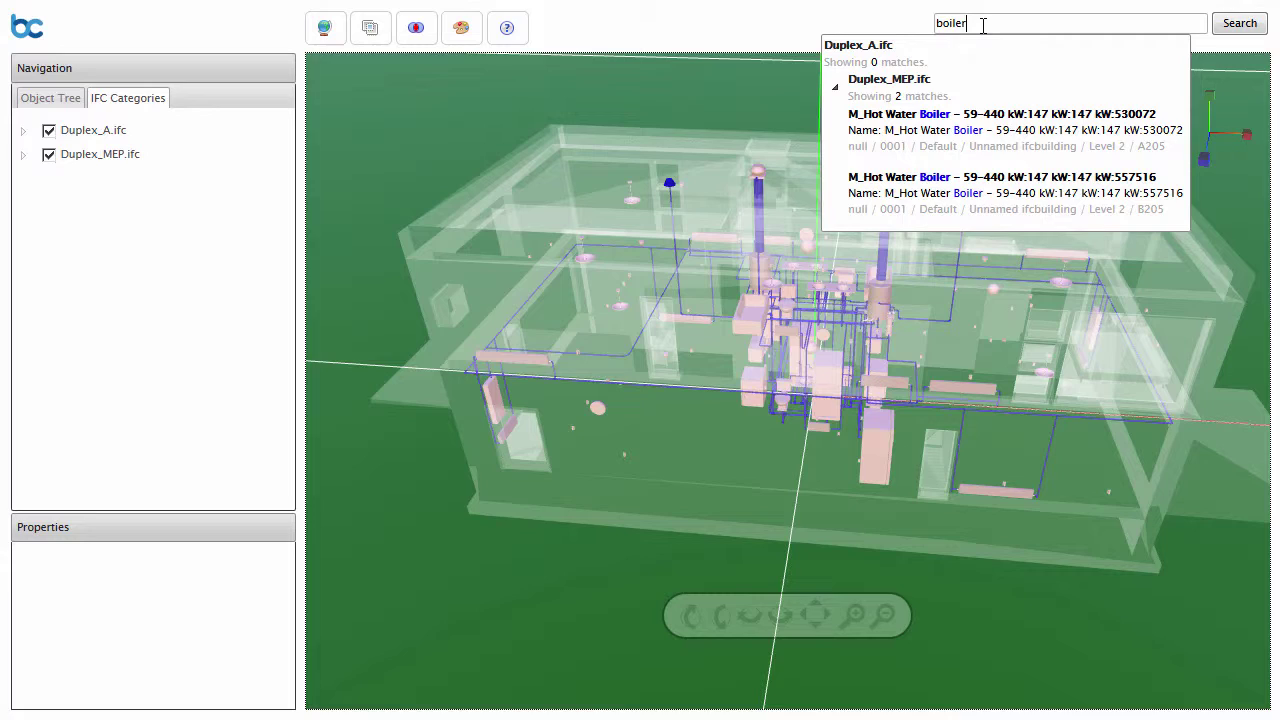
pyautogui.click(1040, 124)
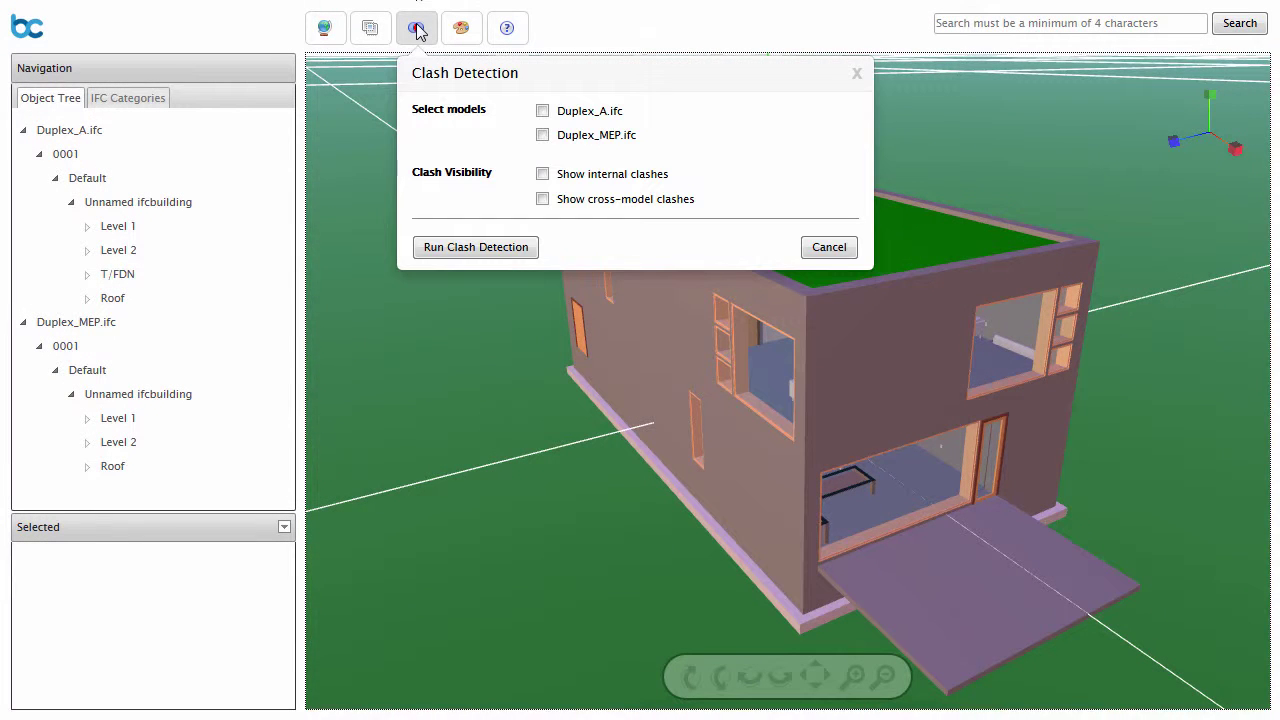
# Run clash detection on Duplex_A.ifc and Duplex_MEP.ifc with cross-model clashes shown.
pyautogui.click(542, 111)
pyautogui.click(543, 135)
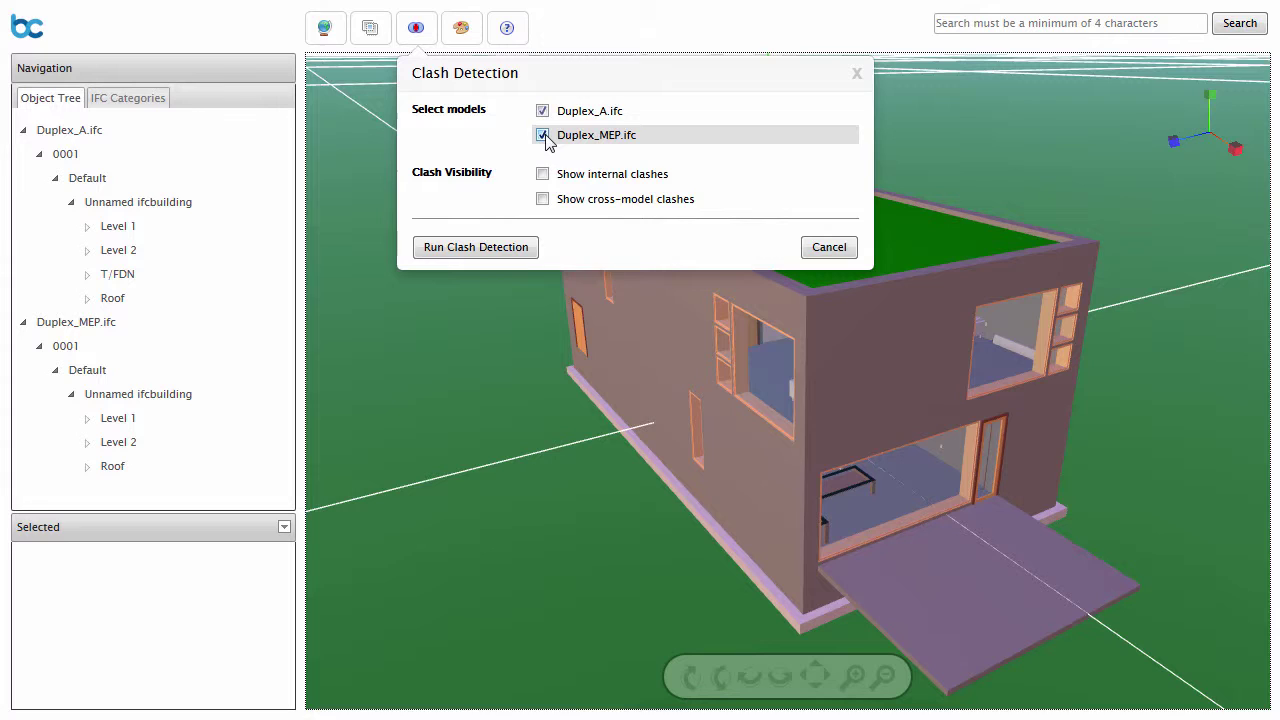
pyautogui.click(542, 199)
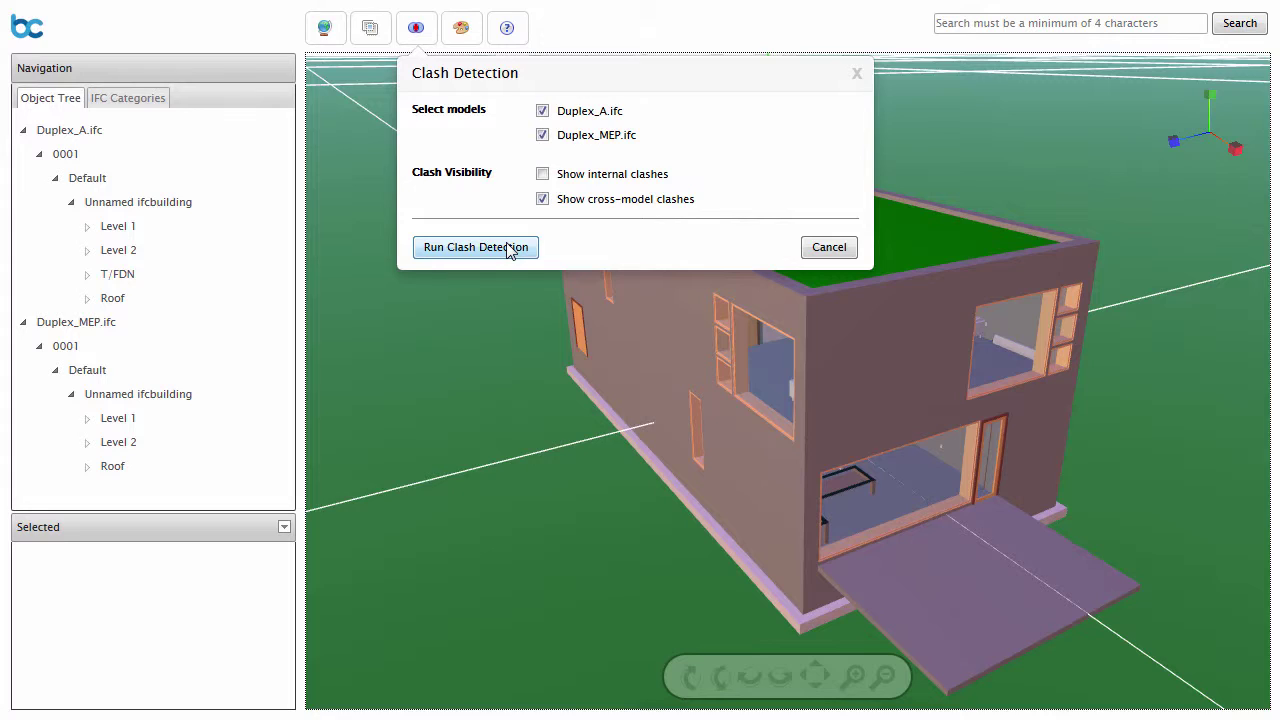
pyautogui.click(476, 247)
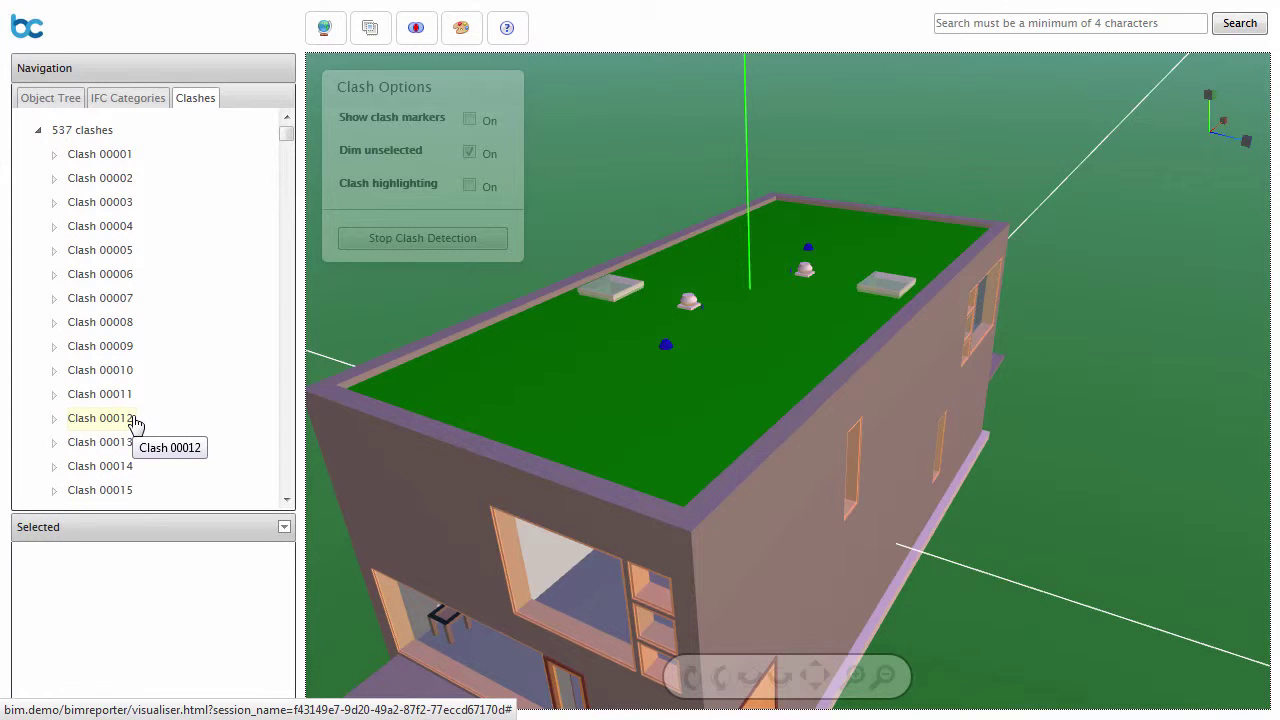
# Zoom to clash 00012 and select the clashing pipe Pipe Types:PVC:604739 to view its properties.
pyautogui.click(135, 424)
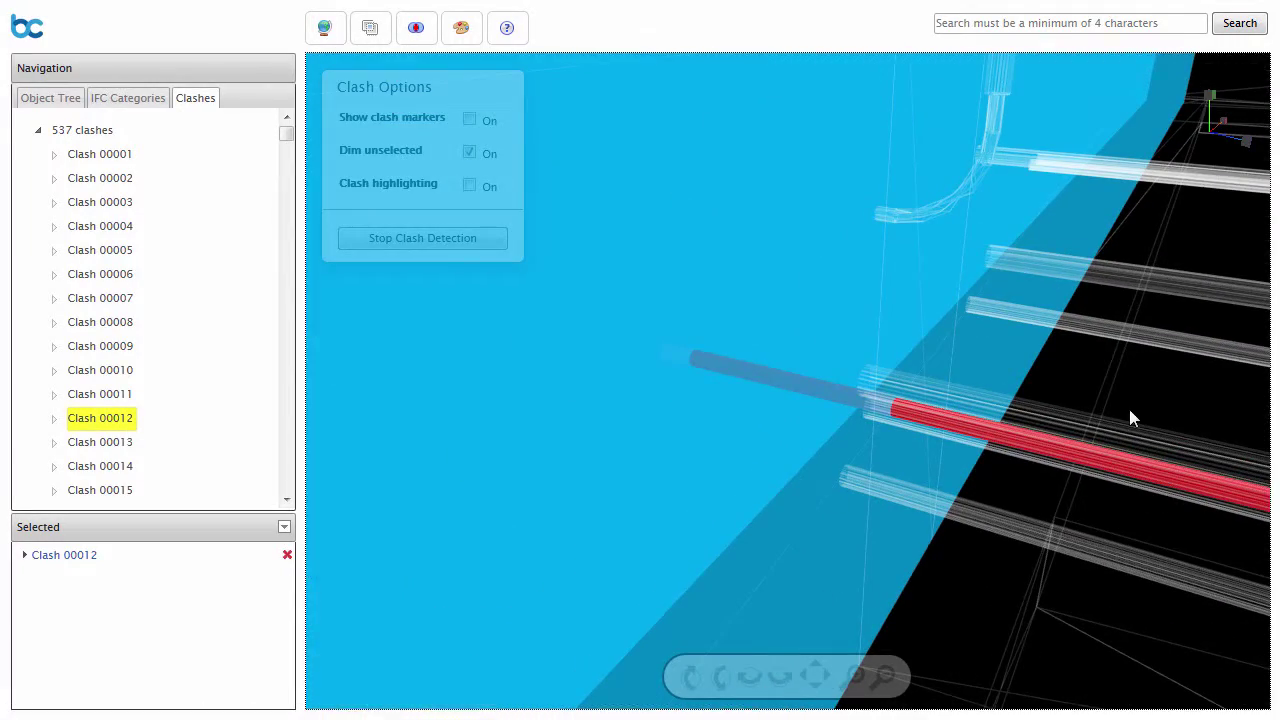
pyautogui.moveTo(1129, 409); pyautogui.dragTo(891, 437)
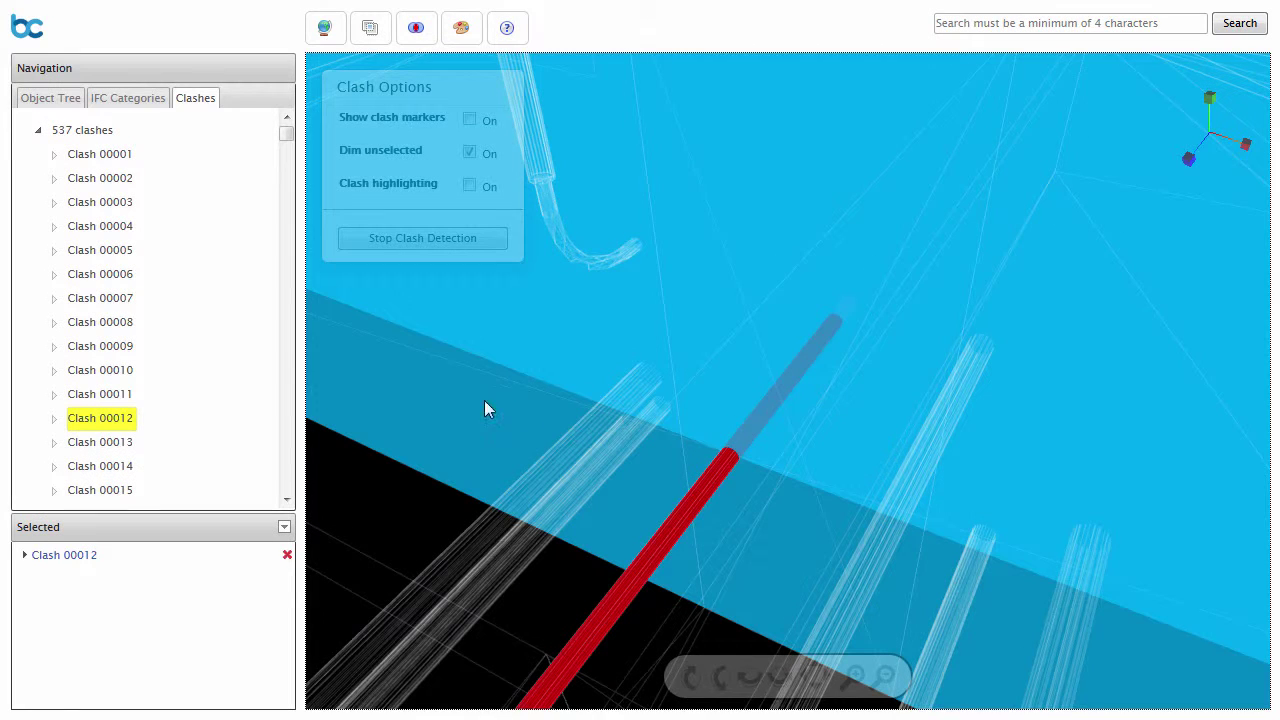
pyautogui.click(52, 420)
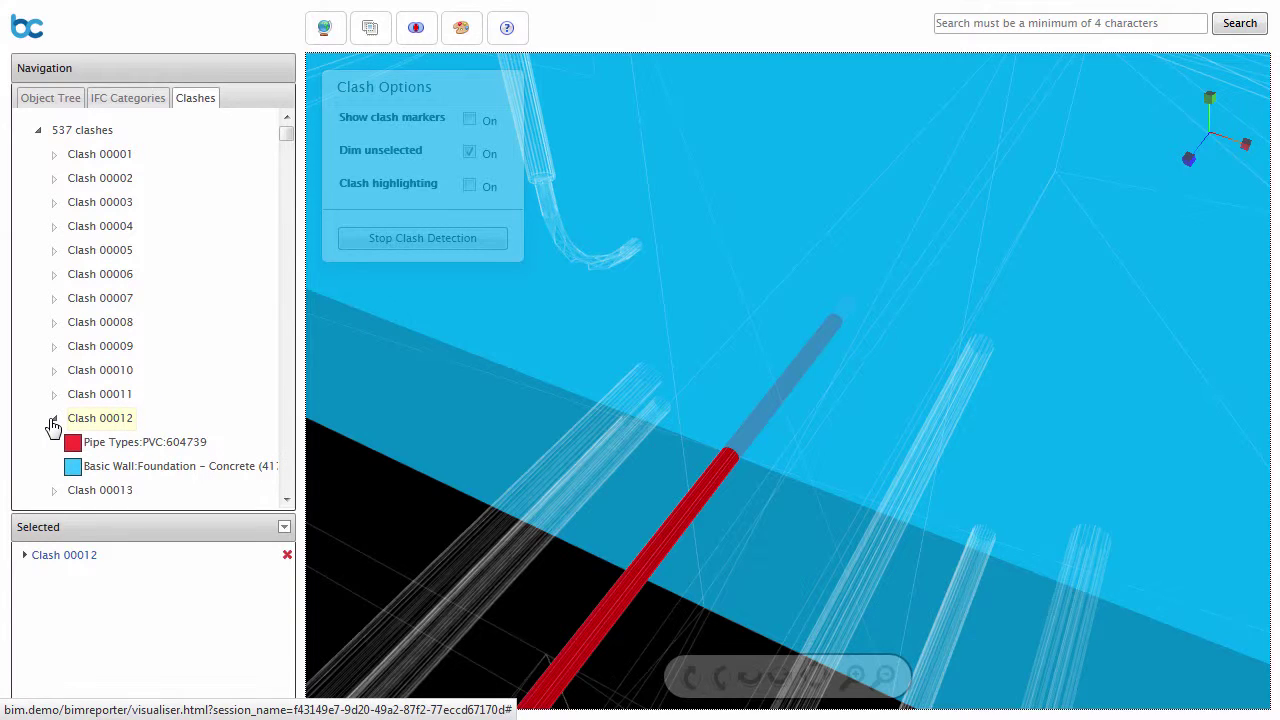
pyautogui.click(120, 446)
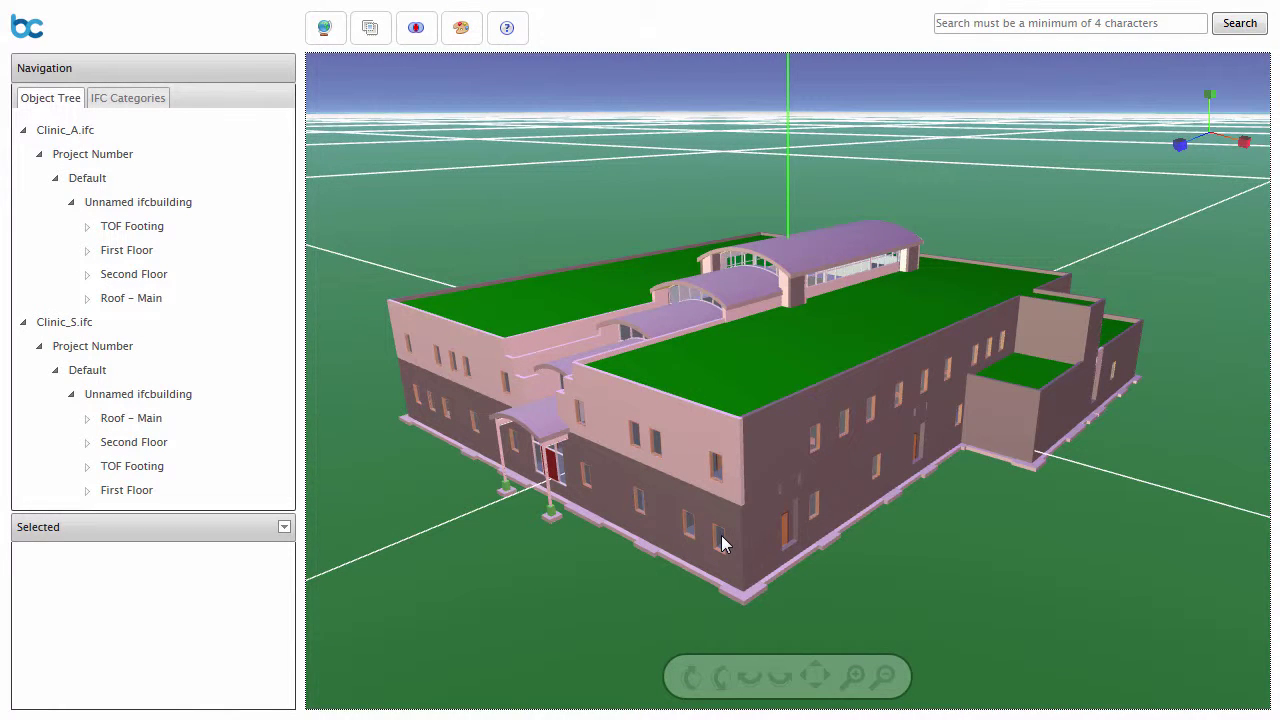
# Select all 22 M_Fixed:1735 x 1000mm windows matching a facade window's object type and level.
pyautogui.click(721, 543)
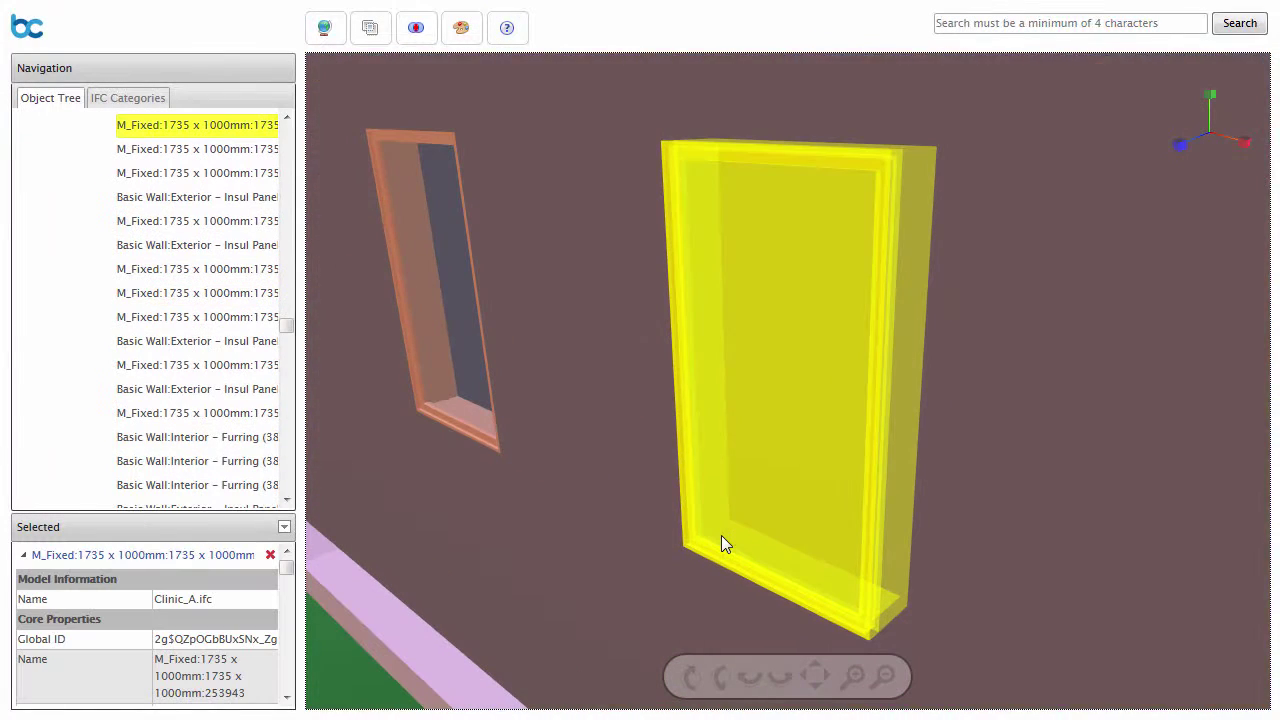
pyautogui.click(284, 528)
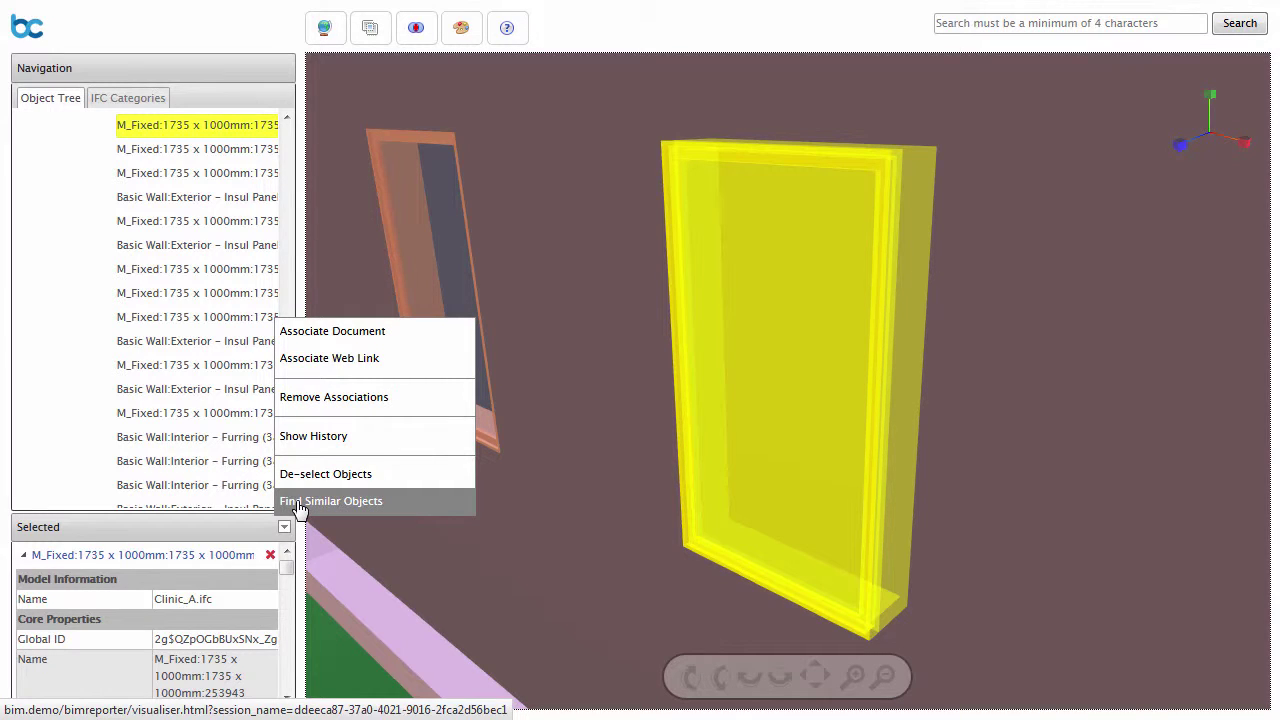
pyautogui.click(300, 503)
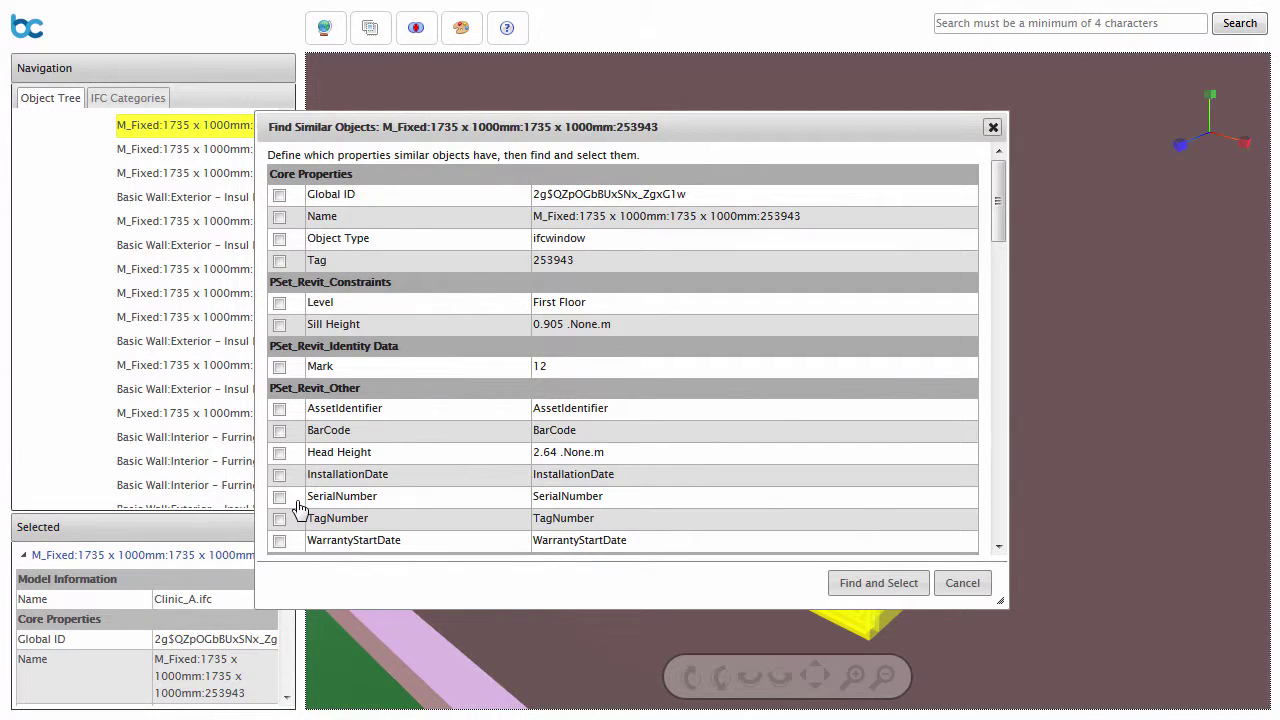
pyautogui.click(279, 239)
pyautogui.click(280, 305)
pyautogui.click(868, 590)
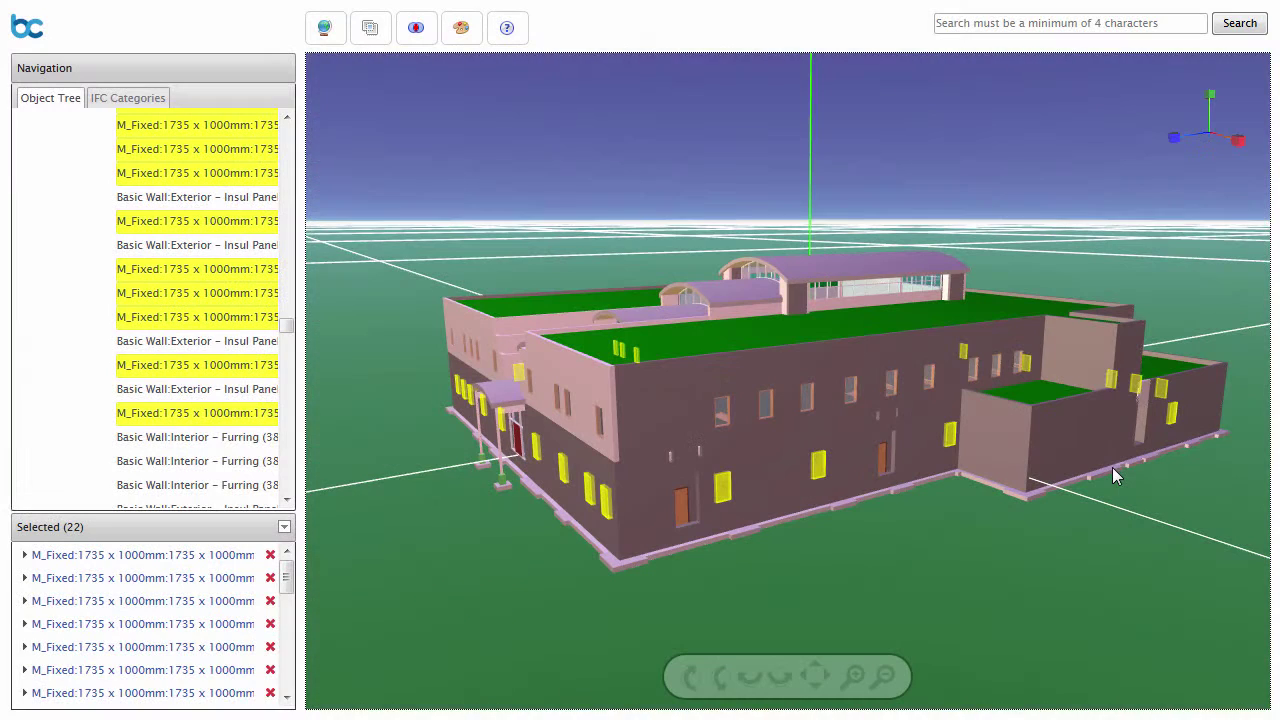
# Associate Blue Water Shopping Aerial.jpg and Manchester Shopping Centre.jpg from Clinic Project > Documents with the windows.
pyautogui.click(284, 527)
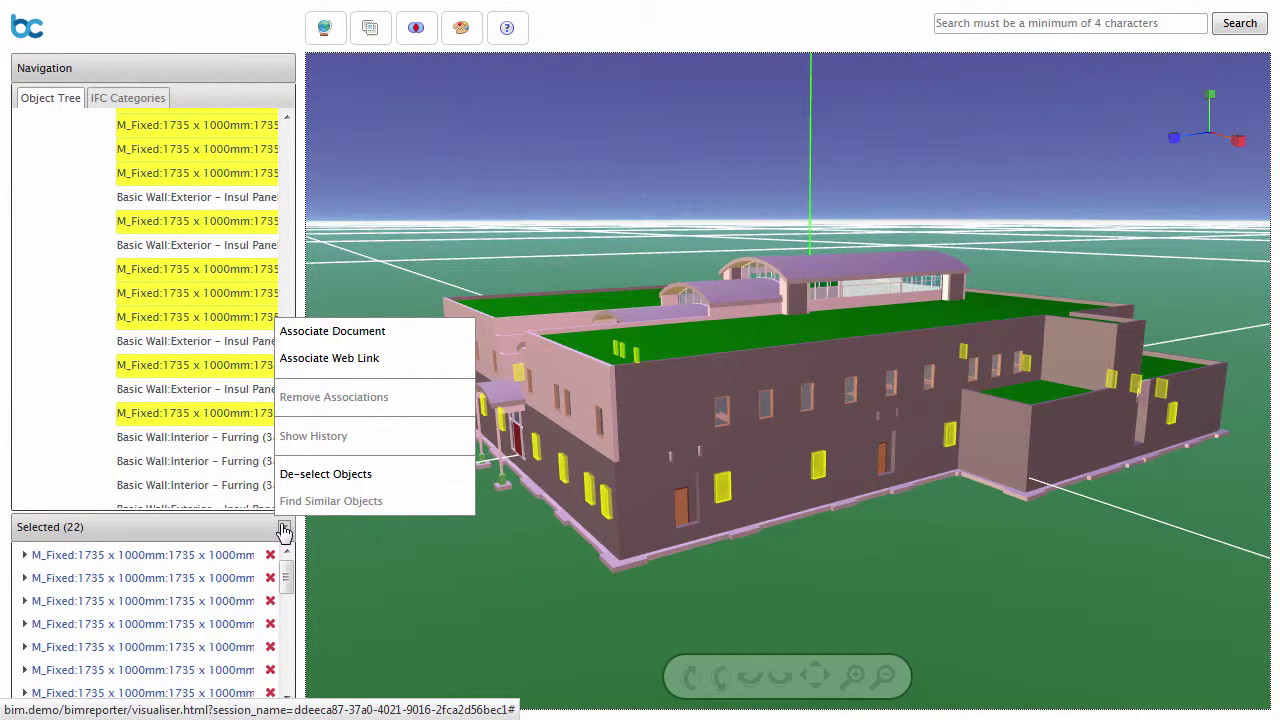
pyautogui.click(395, 333)
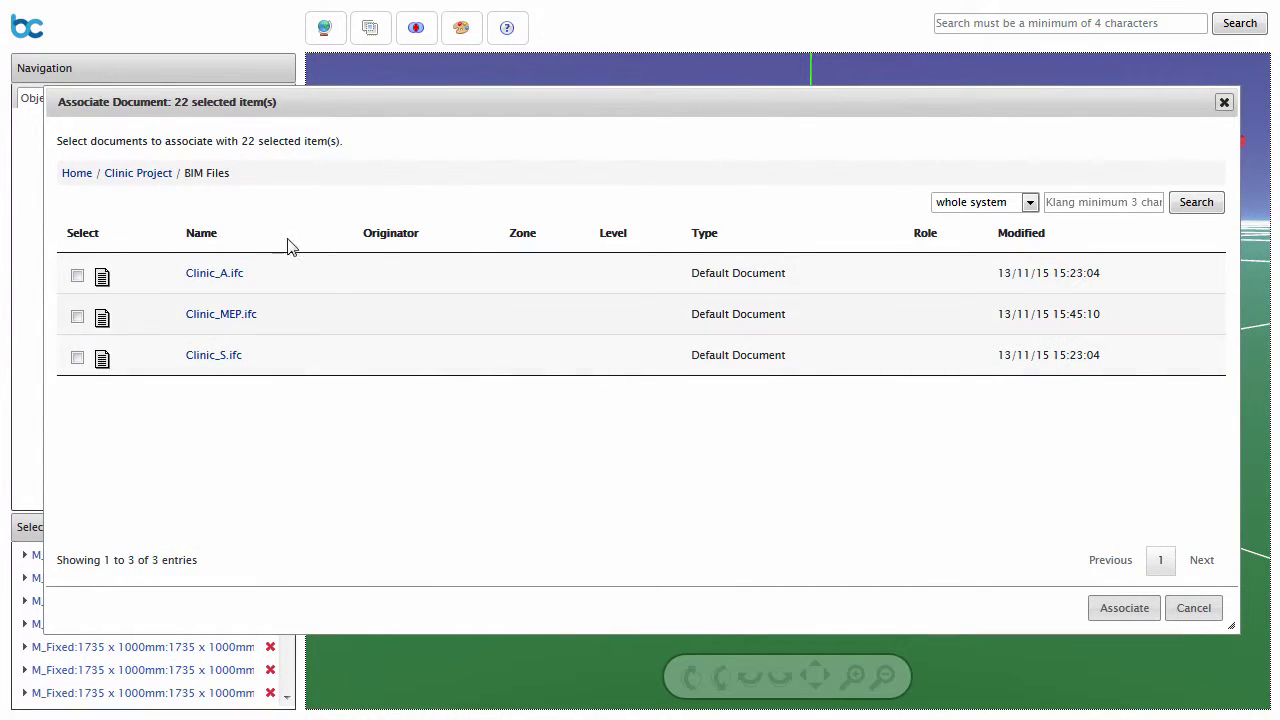
pyautogui.click(140, 174)
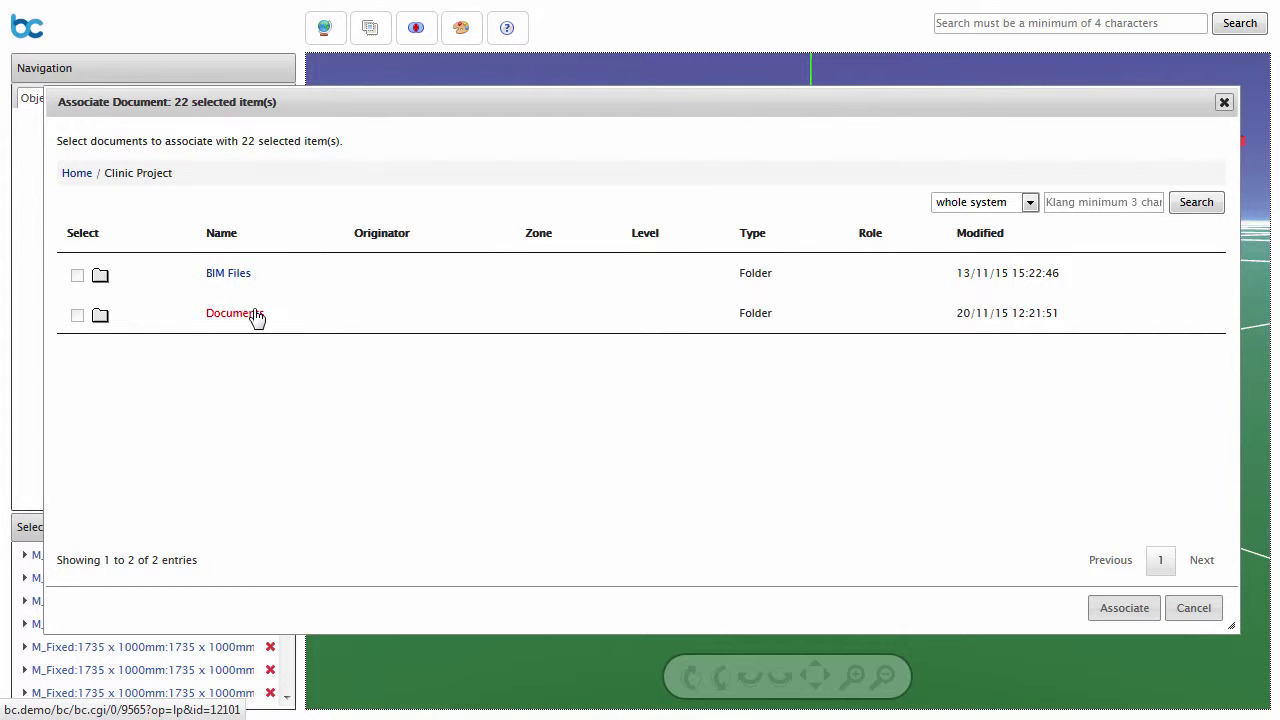
pyautogui.click(256, 315)
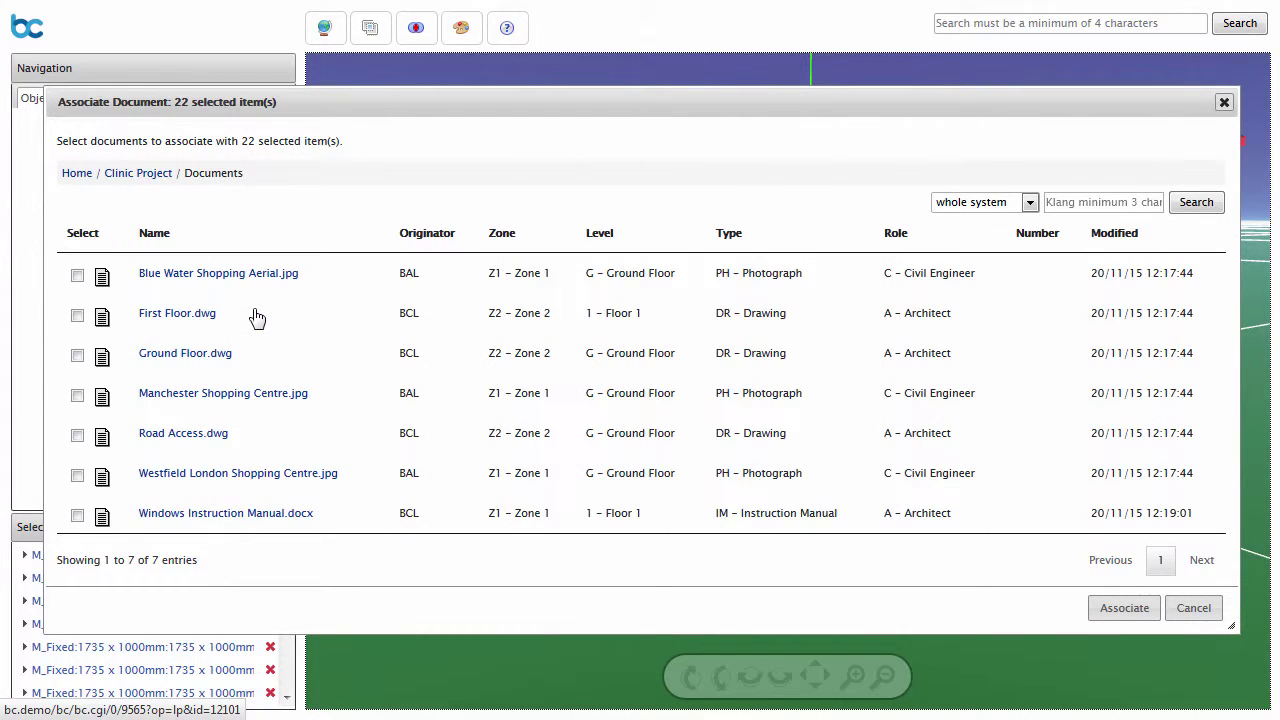
pyautogui.click(77, 275)
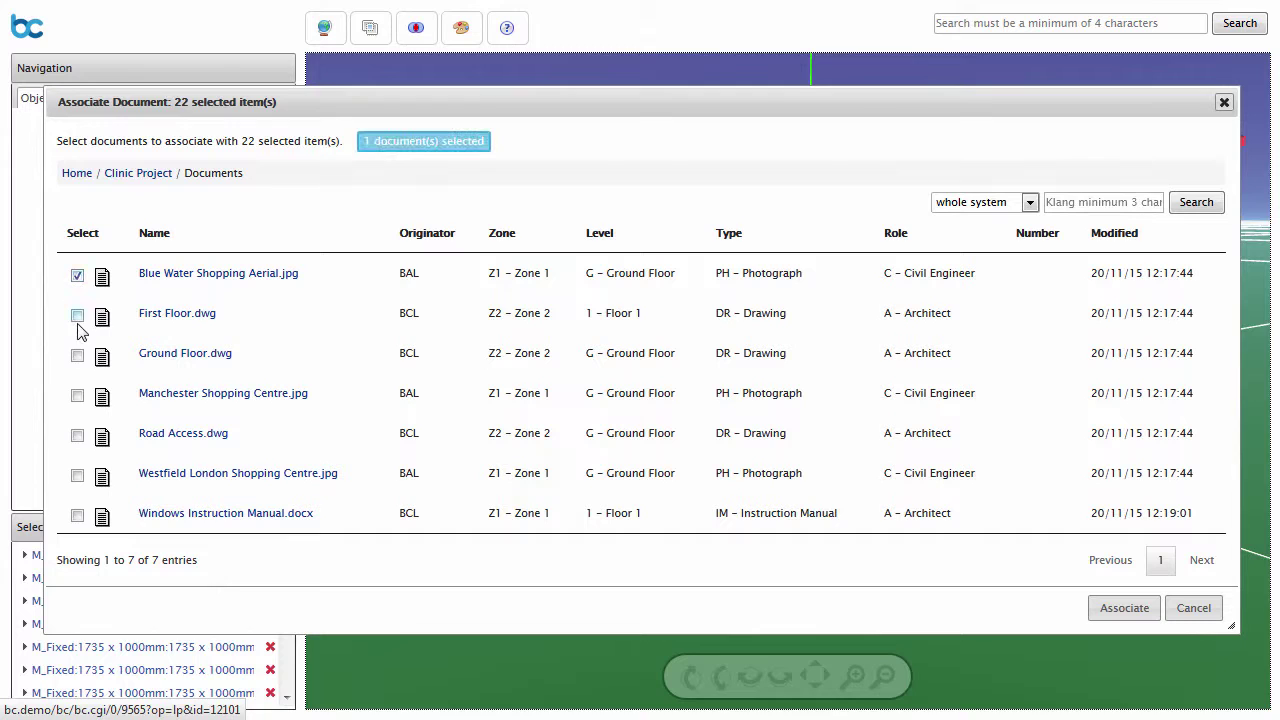
pyautogui.click(77, 395)
pyautogui.click(1124, 610)
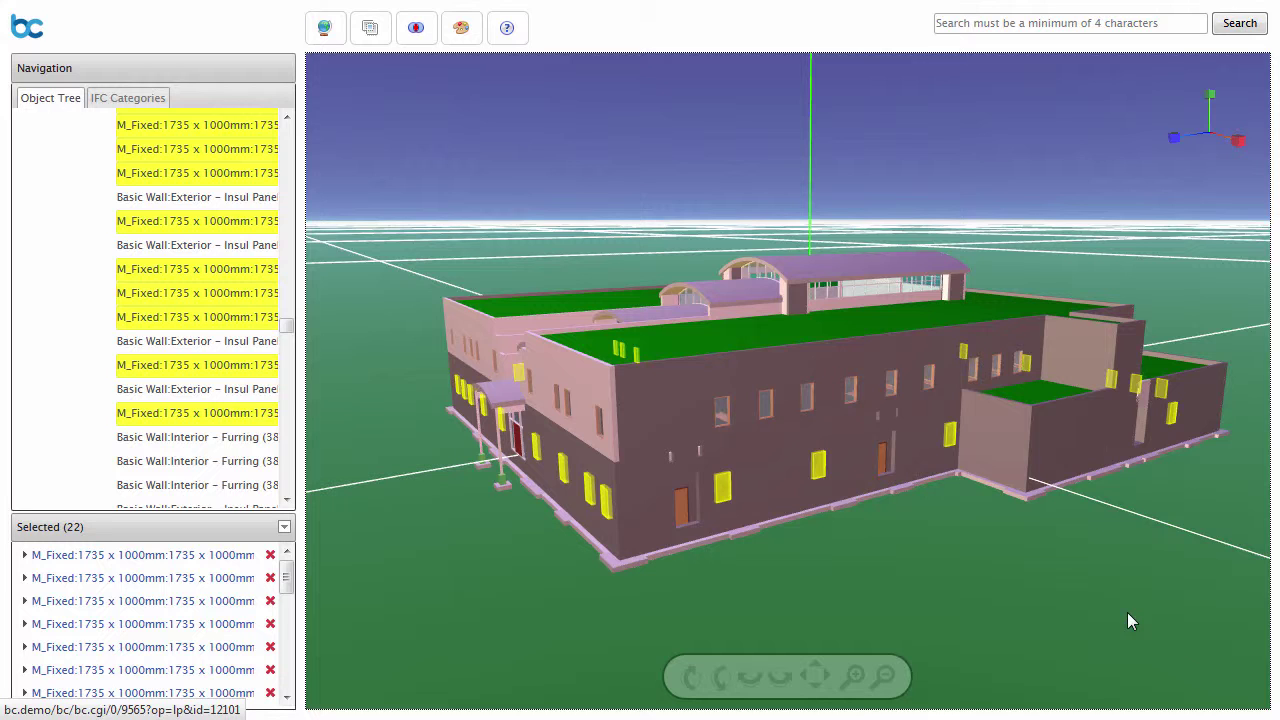
# Bring up the Associate Web Link dialog for the 22 selected windows.
pyautogui.click(200, 558)
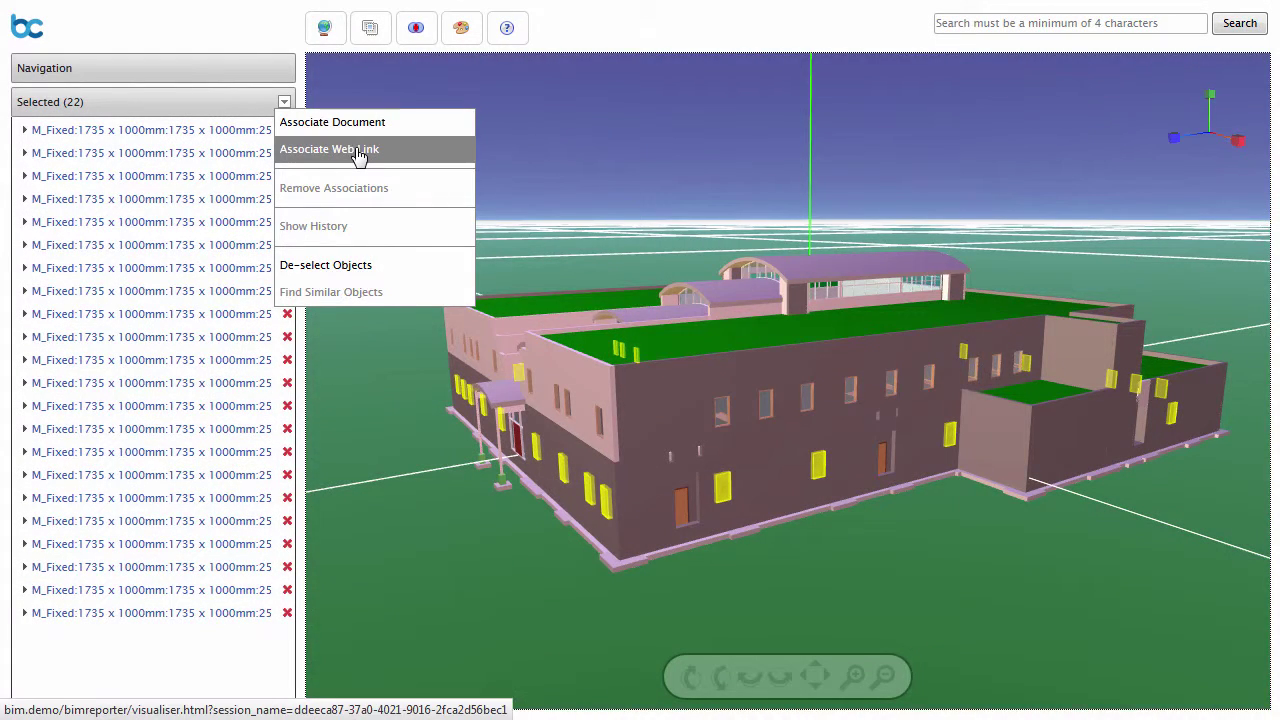
pyautogui.click(359, 150)
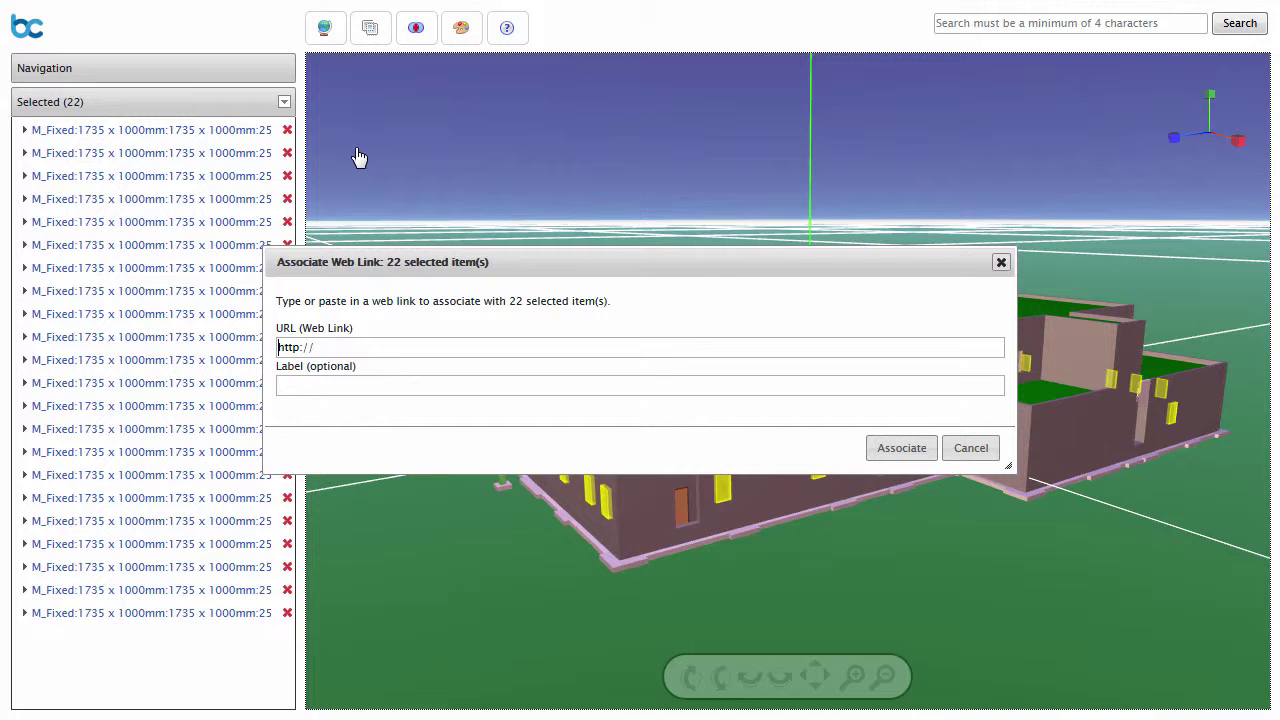